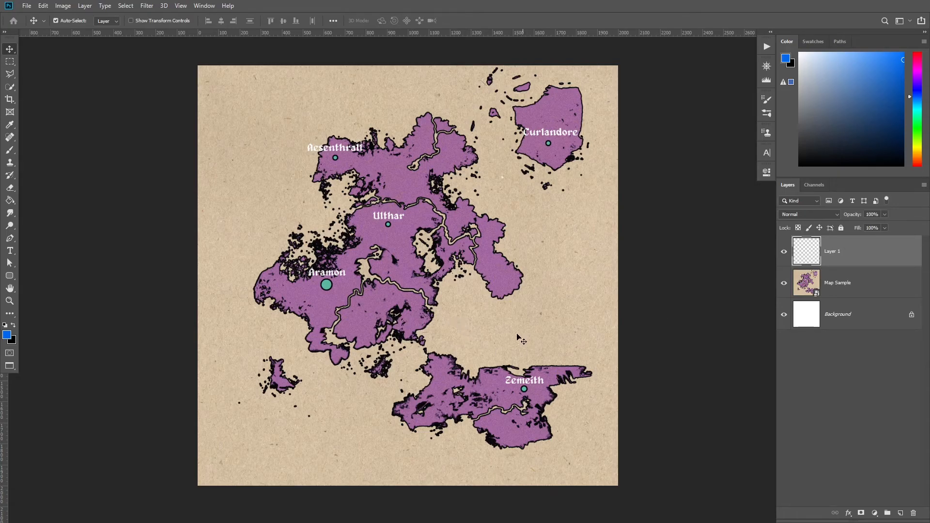
# Examine the finished sample map at full size.
pyautogui.moveTo(332, 173); pyautogui.dragTo(352, 171)
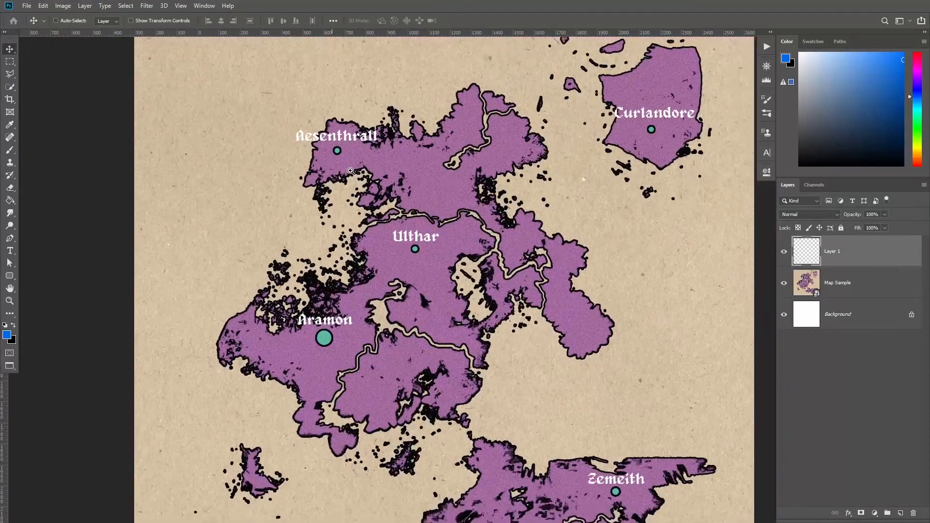
pyautogui.hotkey('ctrl', '0')
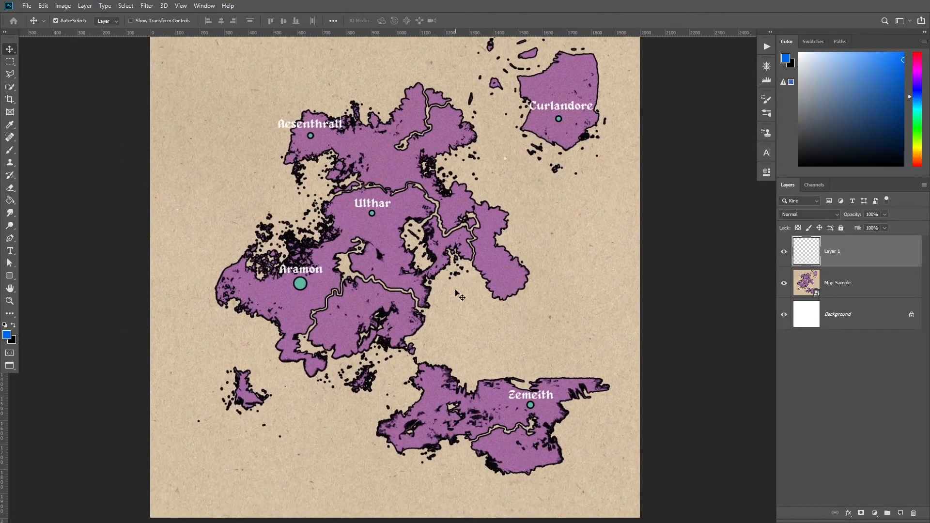
pyautogui.press('b')
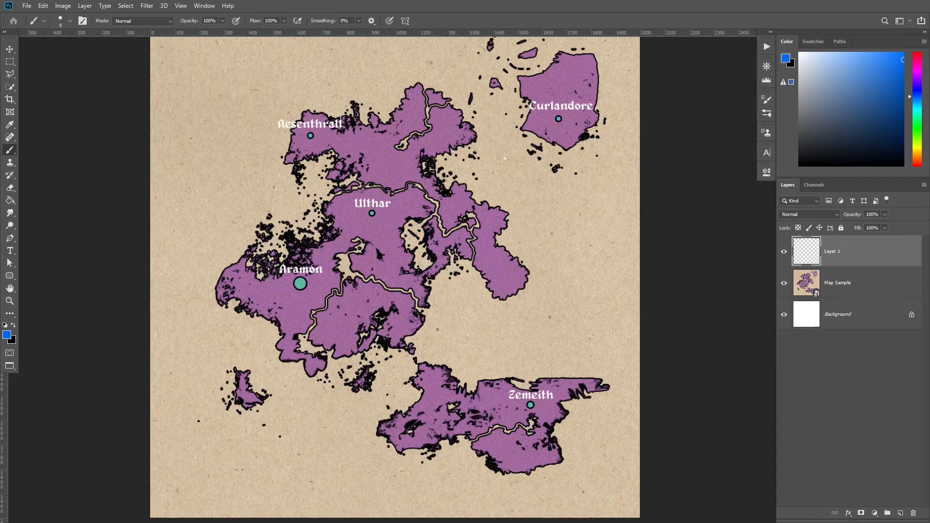
# Create a new 2000 x 2000 px document from the recent presets.
pyautogui.hotkey('ctrl', 'n')
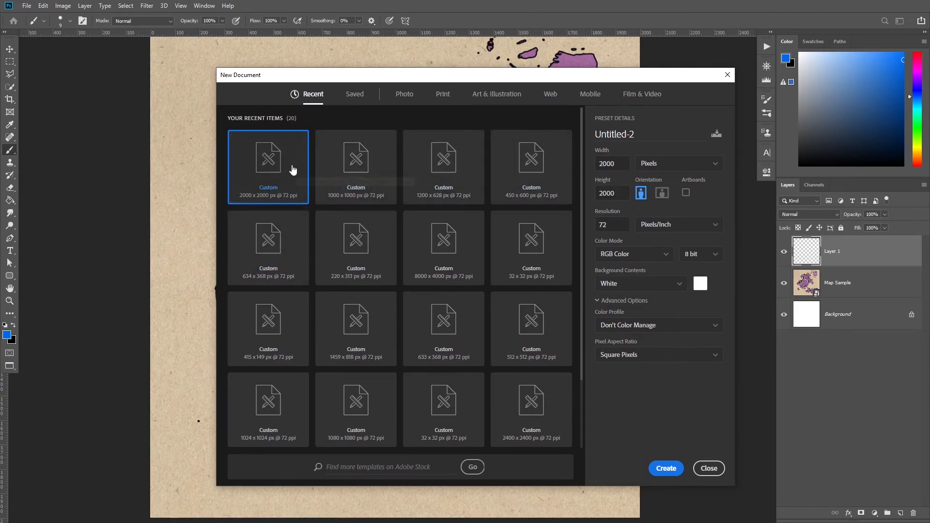
pyautogui.doubleClick(293, 169)
pyautogui.click(428, 225)
pyautogui.moveTo(429, 226); pyautogui.dragTo(405, 242)
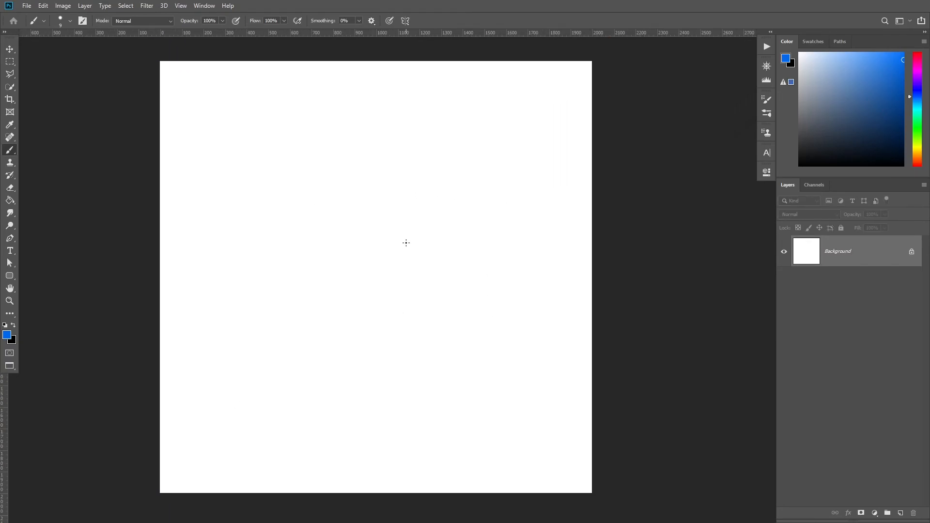
# Add a new empty layer and set the foreground colour to white over a black background.
pyautogui.hotkey('ctrl', 'shift', 'n')
pyautogui.press('Return')
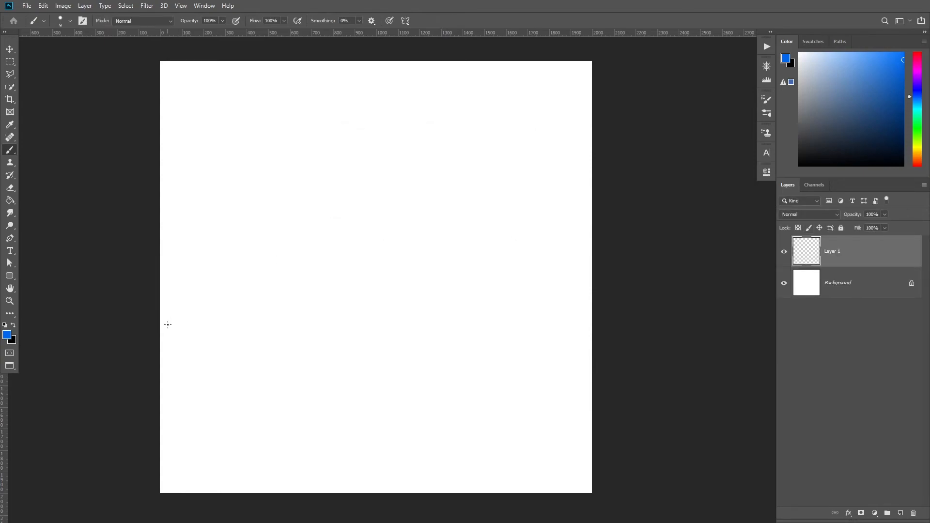
pyautogui.press('d')
pyautogui.press('x')
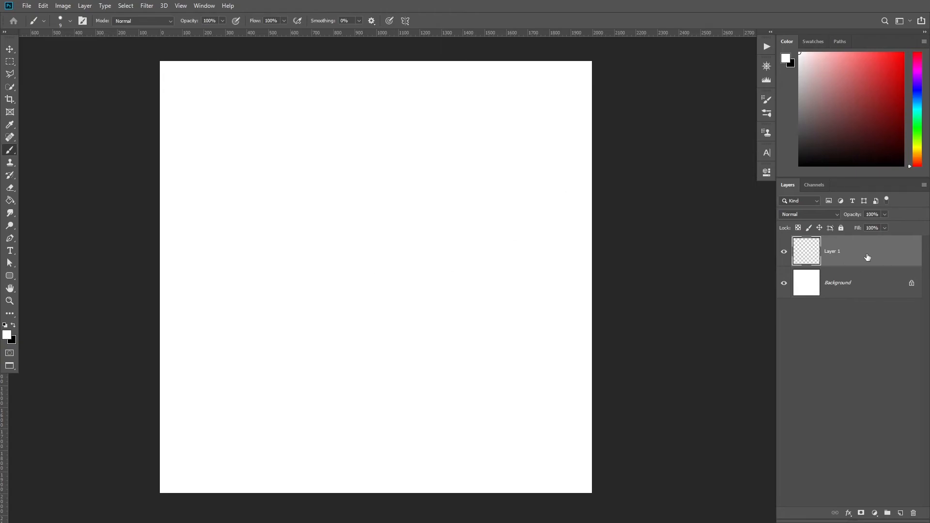
# Open the layer style for Layer 1 and enable a Stroke effect.
pyautogui.doubleClick(846, 260)
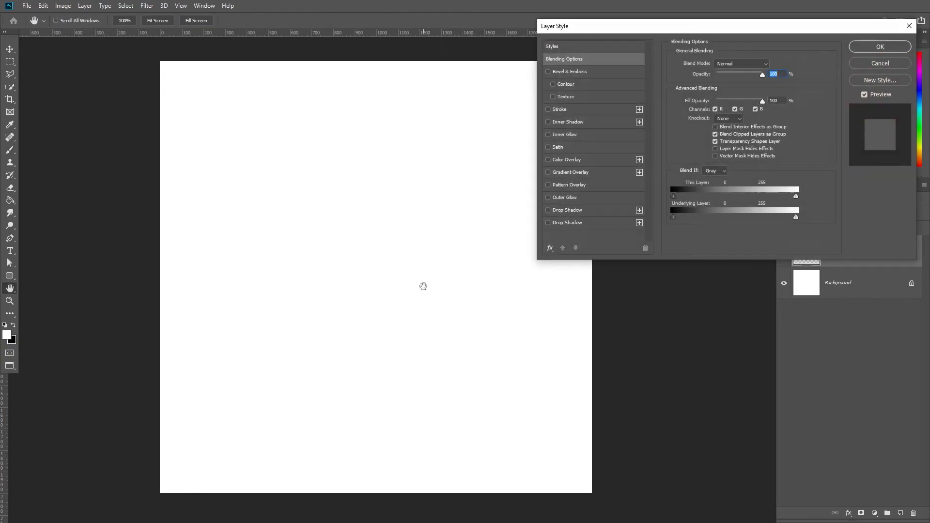
pyautogui.click(565, 109)
pyautogui.moveTo(701, 25)
pyautogui.mouseDown()
pyautogui.moveTo(647, 57)
pyautogui.moveTo(478, 102)
pyautogui.mouseUp()
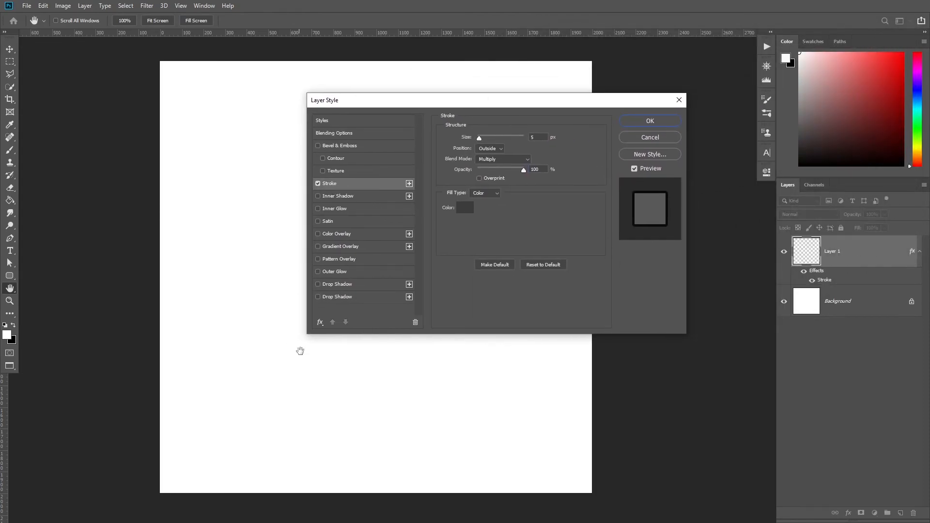
pyautogui.click(320, 322)
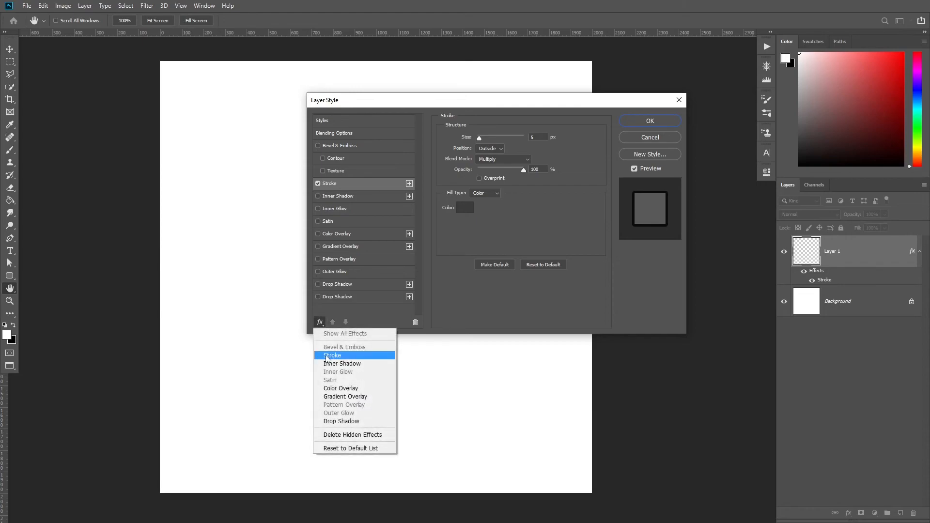
pyautogui.click(319, 322)
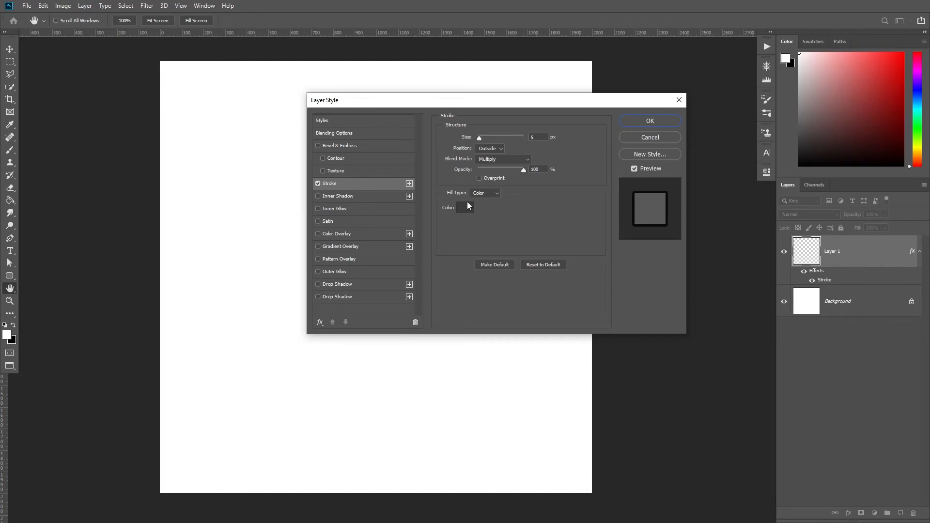
# Set the stroke to 5 px, Outside, Multiply blend mode with colour 000000, and apply the style.
pyautogui.click(530, 137)
pyautogui.click(491, 148)
pyautogui.click(484, 159)
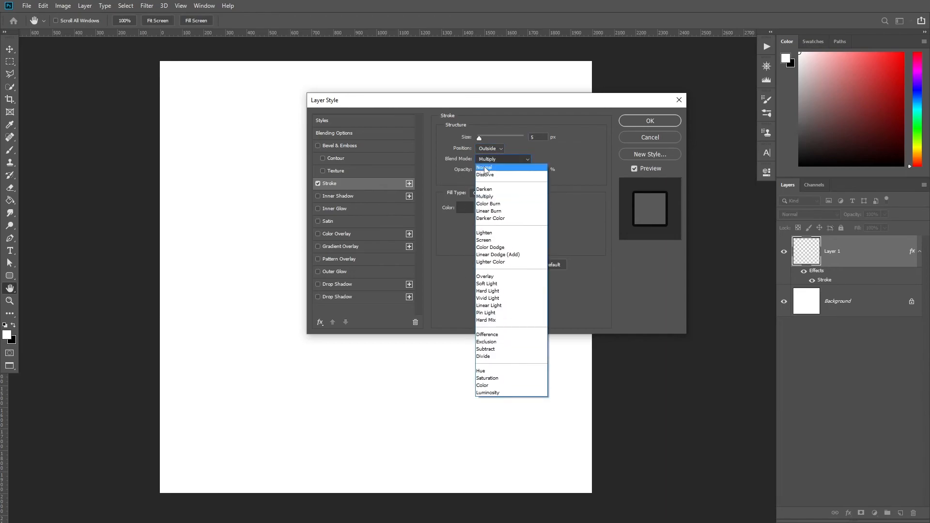
pyautogui.click(490, 160)
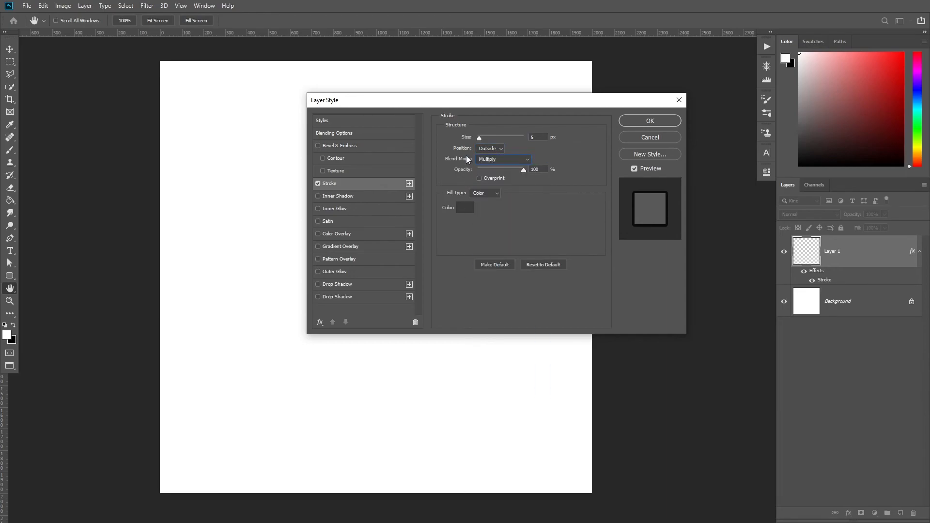
pyautogui.click(464, 208)
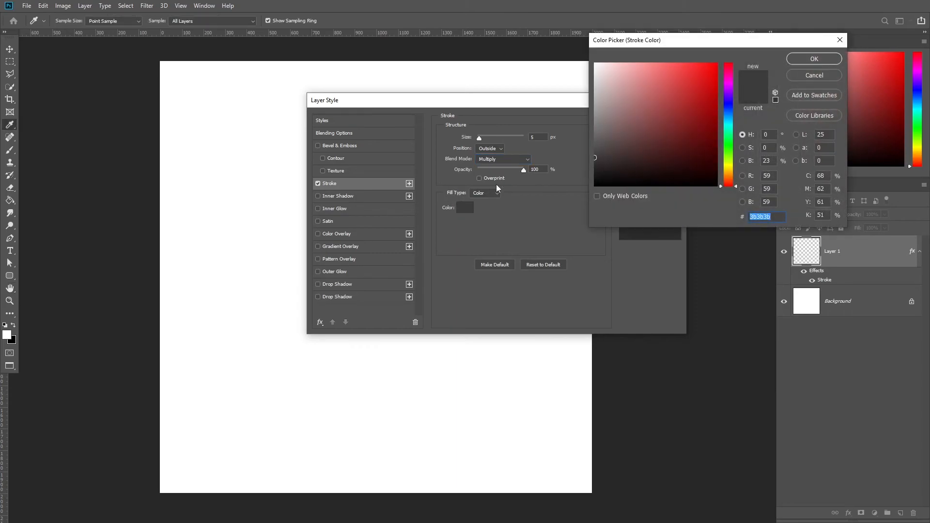
pyautogui.write('000000')
pyautogui.press('Return')
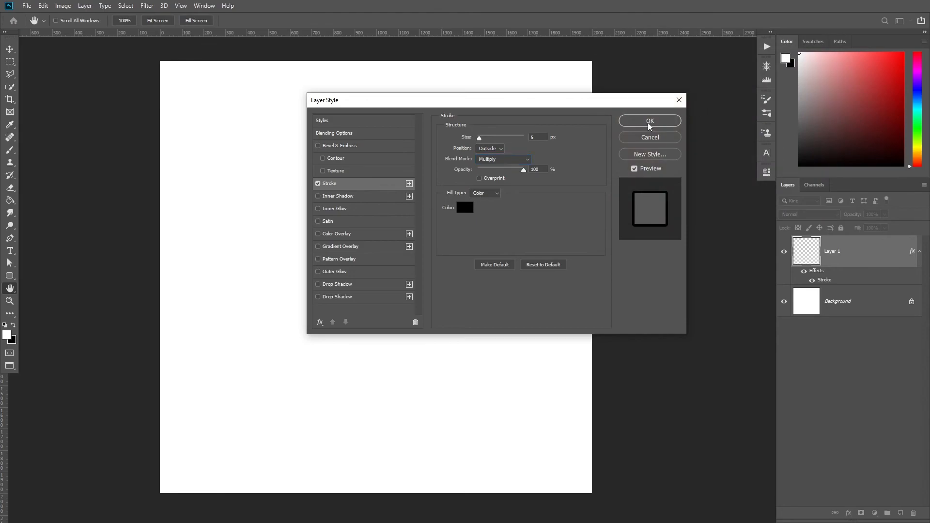
pyautogui.click(648, 122)
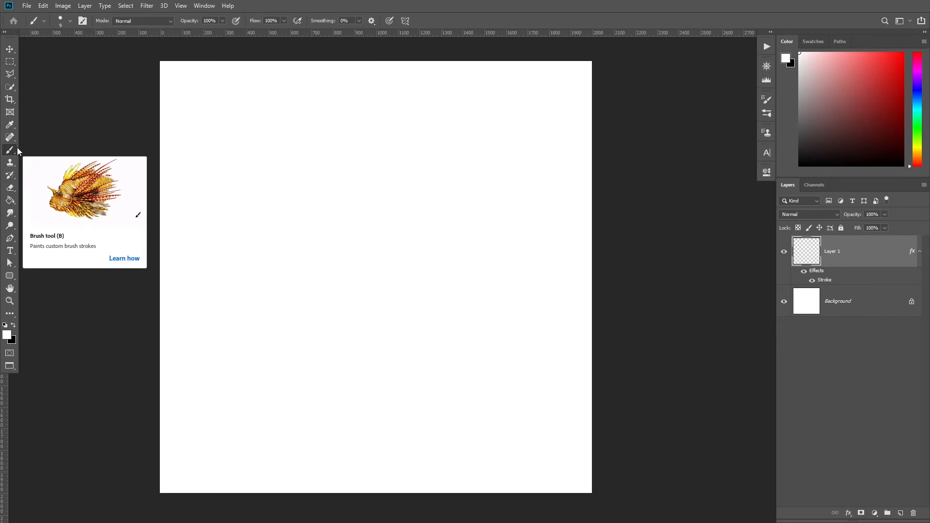
# Select the Textured brush tip from the Ninja Graphics Map Brushes set.
pyautogui.rightClick(362, 222)
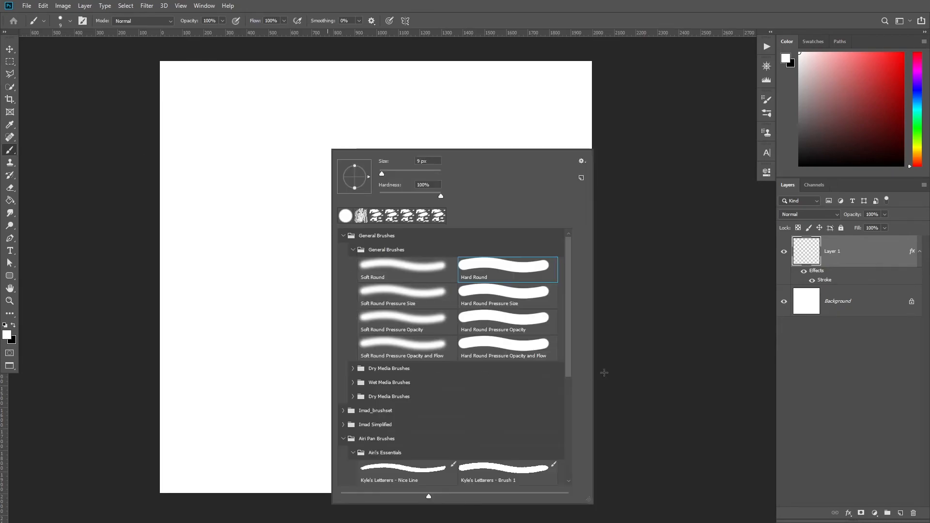
pyautogui.moveTo(568, 261); pyautogui.dragTo(567, 432)
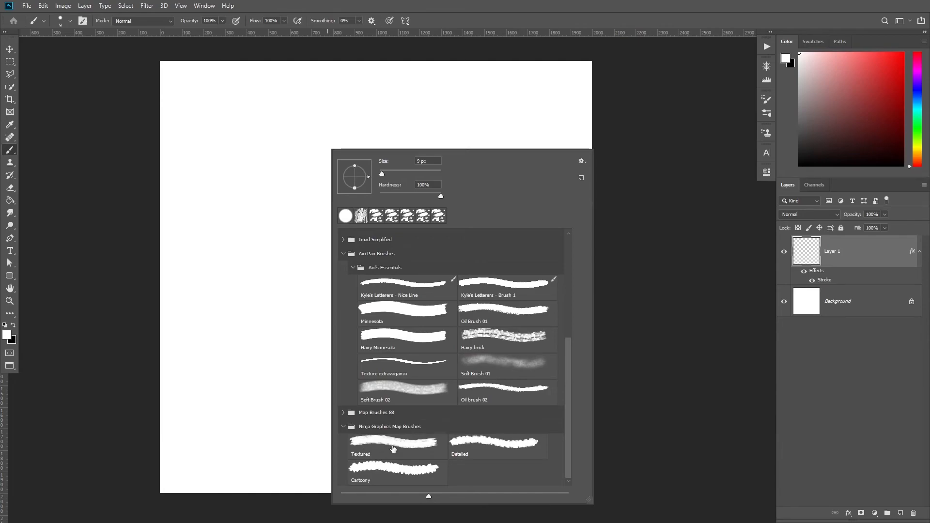
pyautogui.click(361, 445)
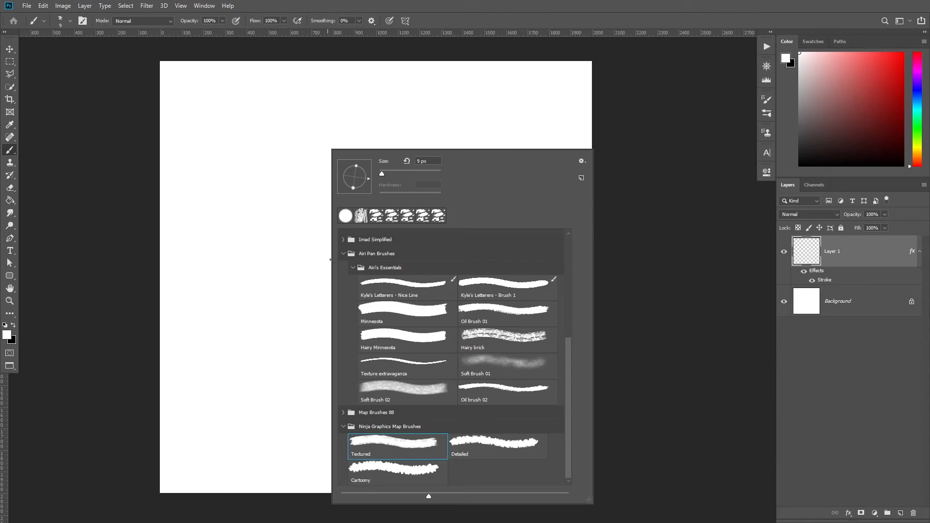
# Resize the Textured brush, trying several diameters on the canvas.
pyautogui.moveTo(302, 252); pyautogui.dragTo(327, 252)
pyautogui.moveTo(392, 249)
pyautogui.mouseDown()
pyautogui.moveTo(404, 252)
pyautogui.moveTo(346, 254)
pyautogui.moveTo(417, 249)
pyautogui.moveTo(352, 253)
pyautogui.mouseUp()
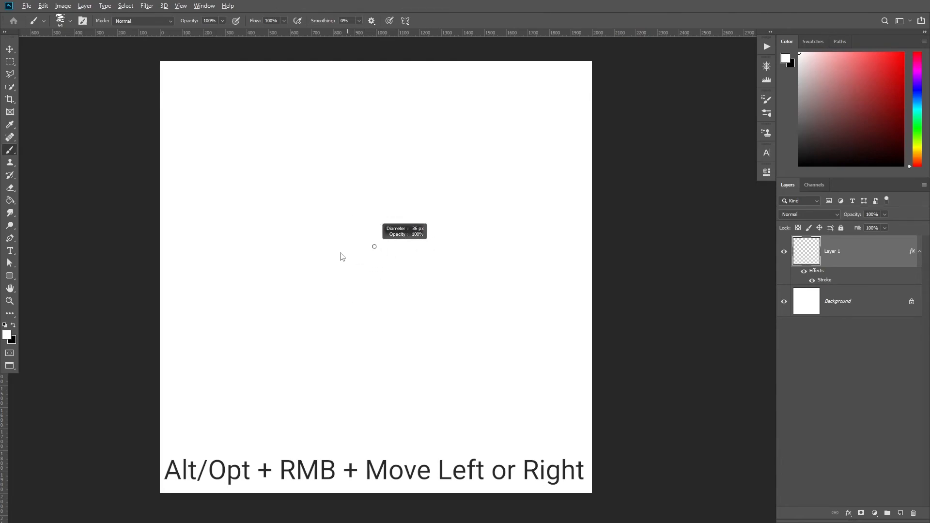
pyautogui.moveTo(342, 255)
pyautogui.mouseDown()
pyautogui.moveTo(531, 262)
pyautogui.moveTo(347, 264)
pyautogui.moveTo(353, 254)
pyautogui.moveTo(382, 257)
pyautogui.mouseUp()
pyautogui.press(']')
pyautogui.press(']')
pyautogui.press('[')
pyautogui.press('[')
pyautogui.press('[')
pyautogui.press('[')
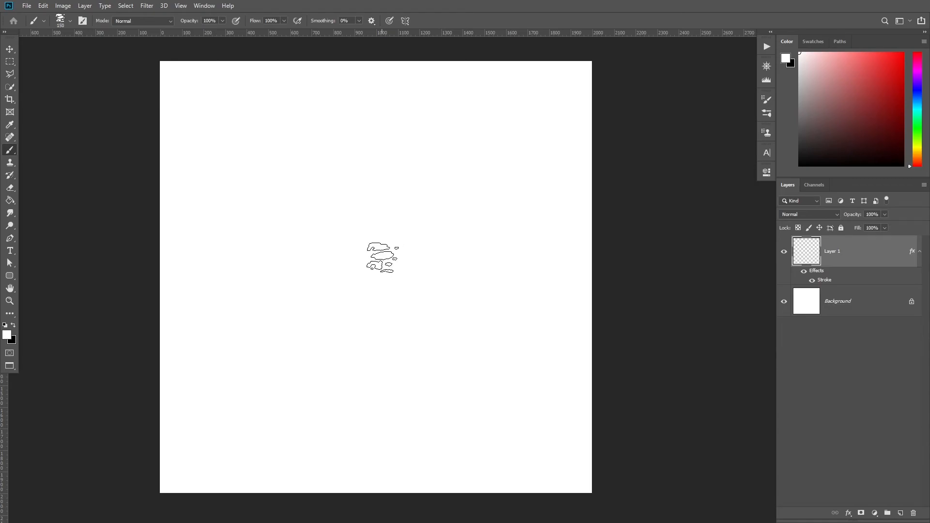
pyautogui.moveTo(320, 258)
pyautogui.mouseDown()
pyautogui.moveTo(411, 256)
pyautogui.moveTo(370, 262)
pyautogui.mouseUp()
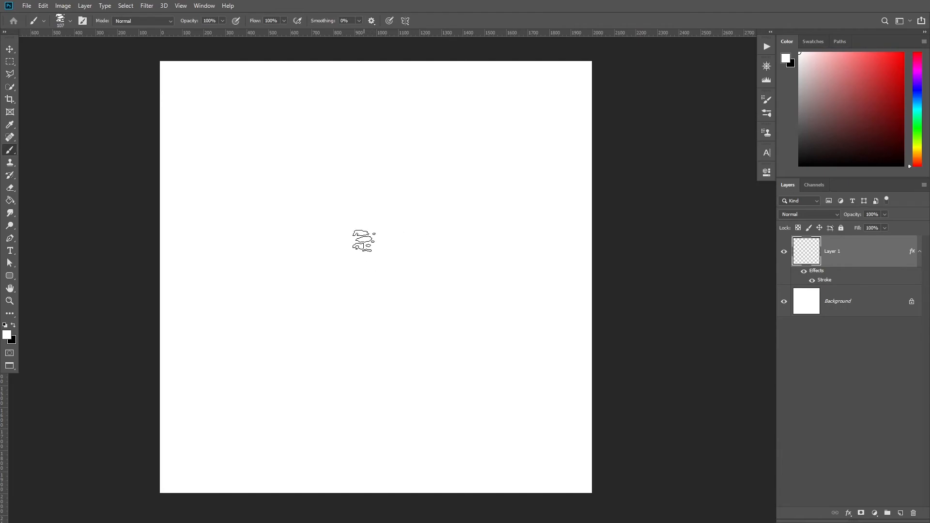
# Paint a large, roughly circular landmass in the middle of the canvas with the Textured brush.
pyautogui.rightClick(363, 241)
pyautogui.rightClick(319, 204)
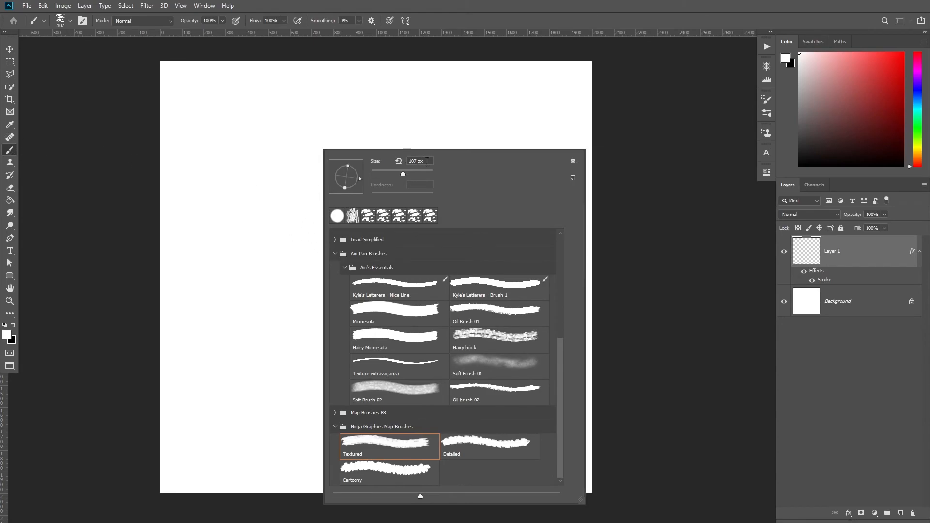
pyautogui.click(411, 160)
pyautogui.click(641, 216)
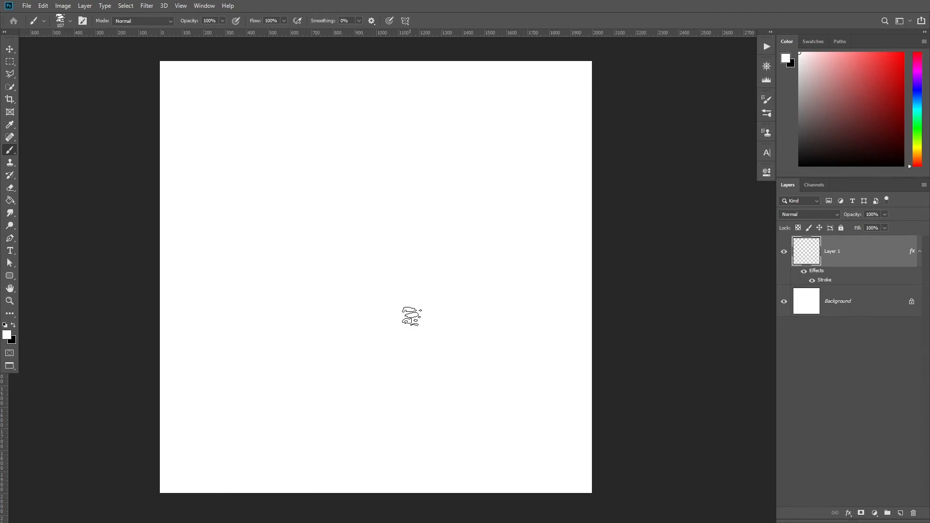
pyautogui.moveTo(370, 249)
pyautogui.mouseDown()
pyautogui.moveTo(386, 250)
pyautogui.moveTo(380, 274)
pyautogui.moveTo(343, 286)
pyautogui.moveTo(312, 276)
pyautogui.moveTo(333, 245)
pyautogui.moveTo(334, 213)
pyautogui.mouseUp()
pyautogui.moveTo(377, 241)
pyautogui.mouseDown()
pyautogui.moveTo(272, 238)
pyautogui.moveTo(323, 276)
pyautogui.moveTo(285, 291)
pyautogui.moveTo(288, 204)
pyautogui.moveTo(327, 162)
pyautogui.moveTo(340, 205)
pyautogui.moveTo(353, 171)
pyautogui.moveTo(404, 264)
pyautogui.moveTo(391, 314)
pyautogui.moveTo(324, 328)
pyautogui.moveTo(297, 293)
pyautogui.moveTo(373, 324)
pyautogui.moveTo(449, 296)
pyautogui.moveTo(440, 240)
pyautogui.moveTo(426, 246)
pyautogui.moveTo(430, 220)
pyautogui.moveTo(414, 212)
pyautogui.moveTo(431, 290)
pyautogui.moveTo(450, 307)
pyautogui.moveTo(400, 302)
pyautogui.moveTo(422, 233)
pyautogui.moveTo(388, 191)
pyautogui.moveTo(346, 270)
pyautogui.moveTo(351, 337)
pyautogui.moveTo(268, 246)
pyautogui.moveTo(369, 218)
pyautogui.moveTo(282, 210)
pyautogui.moveTo(338, 324)
pyautogui.moveTo(477, 311)
pyautogui.moveTo(287, 200)
pyautogui.moveTo(385, 318)
pyautogui.moveTo(320, 348)
pyautogui.moveTo(343, 180)
pyautogui.moveTo(361, 327)
pyautogui.moveTo(474, 313)
pyautogui.moveTo(354, 198)
pyautogui.moveTo(384, 310)
pyautogui.moveTo(258, 228)
pyautogui.moveTo(304, 173)
pyautogui.moveTo(385, 357)
pyautogui.moveTo(355, 342)
pyautogui.moveTo(366, 339)
pyautogui.moveTo(418, 150)
pyautogui.moveTo(392, 174)
pyautogui.moveTo(335, 146)
pyautogui.moveTo(271, 193)
pyautogui.moveTo(256, 230)
pyautogui.moveTo(317, 380)
pyautogui.moveTo(496, 268)
pyautogui.moveTo(483, 216)
pyautogui.moveTo(386, 230)
pyautogui.moveTo(356, 281)
pyautogui.mouseUp()
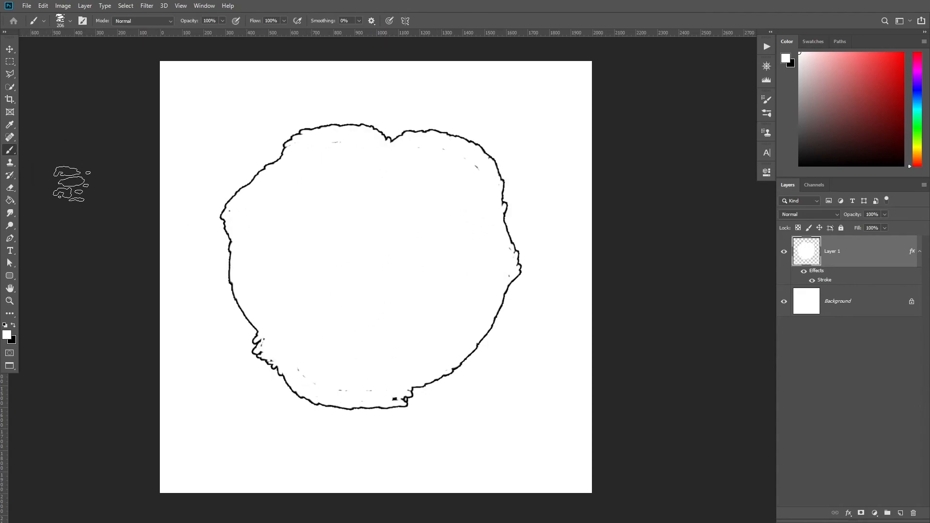
# Switch to the Eraser and give it the Textured map brush tip.
pyautogui.press('e')
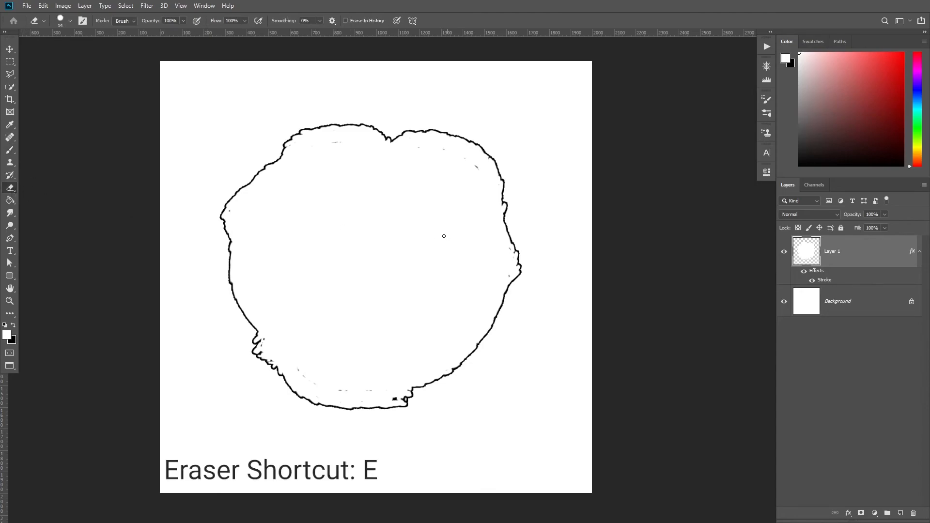
pyautogui.rightClick(348, 218)
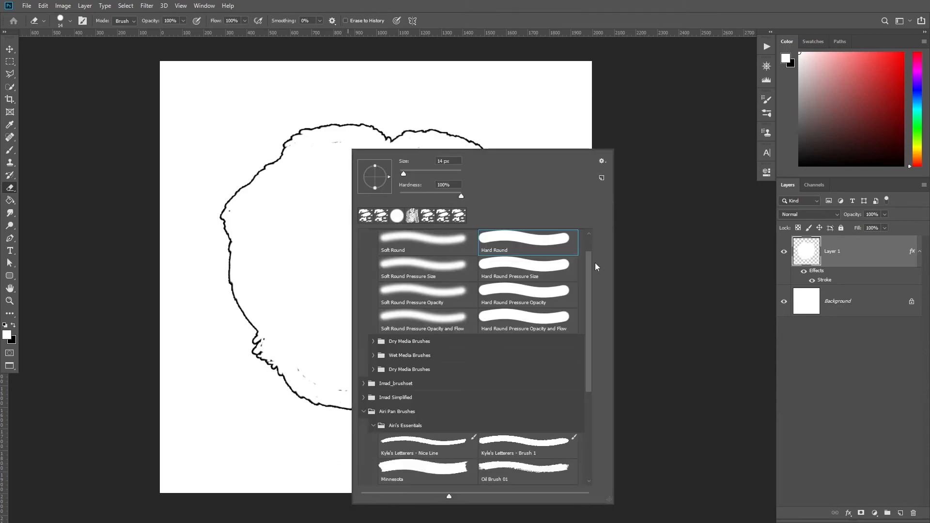
pyautogui.scroll(-5, 596, 266)
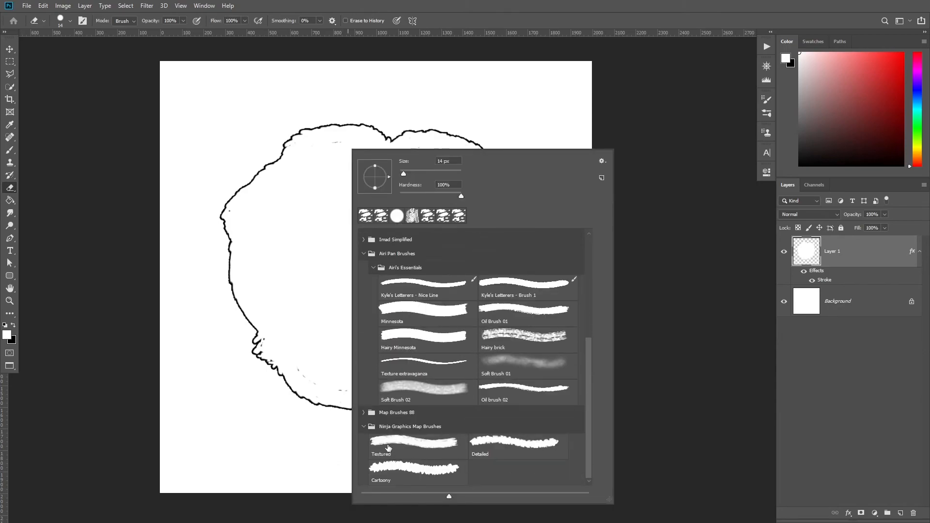
pyautogui.click(402, 452)
# Erase a wide channel into the landmass with the Textured eraser at about 207 px.
pyautogui.moveTo(232, 183); pyautogui.dragTo(246, 181)
pyautogui.moveTo(305, 183); pyautogui.dragTo(276, 185)
pyautogui.moveTo(245, 150)
pyautogui.mouseDown()
pyautogui.moveTo(231, 167)
pyautogui.moveTo(247, 181)
pyautogui.moveTo(208, 202)
pyautogui.moveTo(191, 233)
pyautogui.moveTo(213, 307)
pyautogui.moveTo(231, 340)
pyautogui.moveTo(239, 335)
pyautogui.moveTo(225, 378)
pyautogui.moveTo(248, 397)
pyautogui.moveTo(265, 387)
pyautogui.moveTo(292, 403)
pyautogui.moveTo(442, 374)
pyautogui.moveTo(438, 353)
pyautogui.moveTo(478, 307)
pyautogui.moveTo(460, 291)
pyautogui.moveTo(480, 267)
pyautogui.moveTo(463, 247)
pyautogui.moveTo(475, 180)
pyautogui.moveTo(313, 119)
pyautogui.moveTo(271, 150)
pyautogui.moveTo(303, 193)
pyautogui.mouseUp()
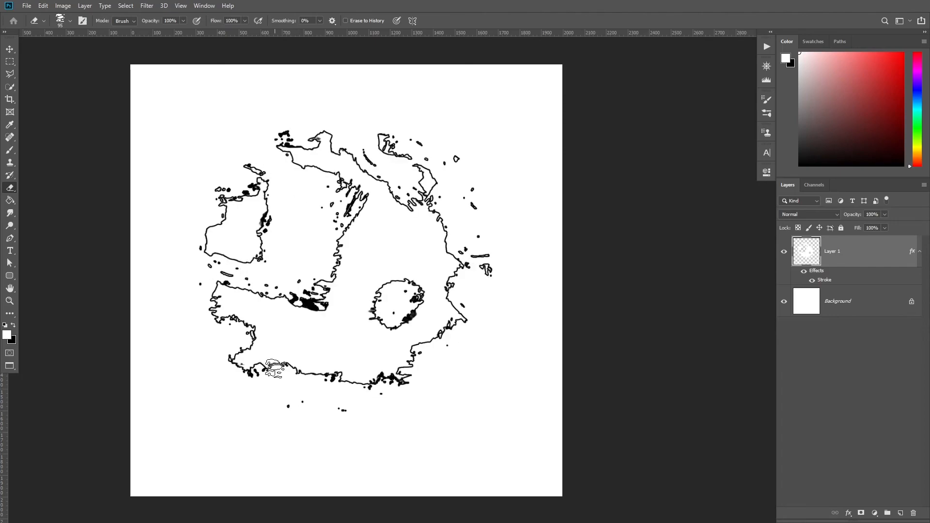
pyautogui.keyDown('alt'); pyautogui.rightClick(272, 370); pyautogui.keyUp('alt')
pyautogui.keyDown('alt'); pyautogui.rightClick(274, 372); pyautogui.keyUp('alt')
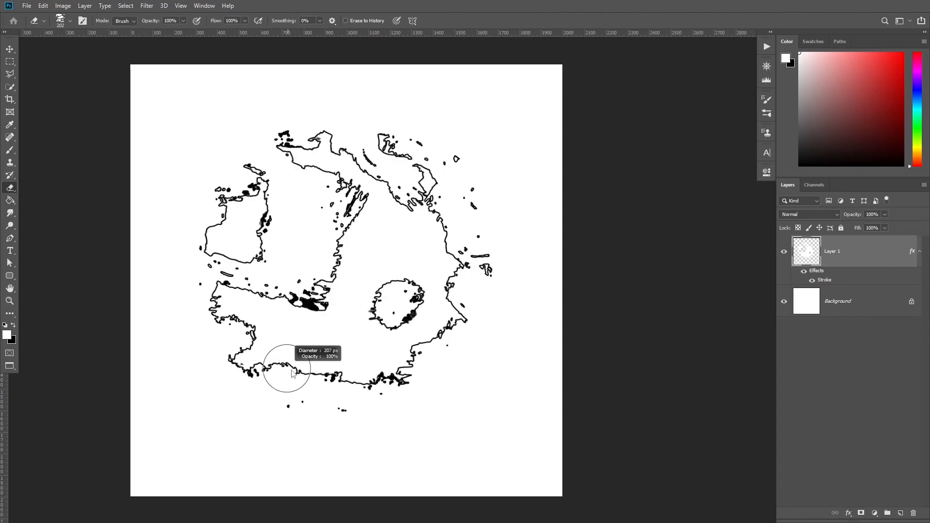
# Erase more inlets and bays around the coastline and carve out an inner lake.
pyautogui.moveTo(266, 366)
pyautogui.mouseDown()
pyautogui.moveTo(266, 379)
pyautogui.moveTo(306, 361)
pyautogui.mouseUp()
pyautogui.keyDown('alt'); pyautogui.rightClick(307, 358); pyautogui.keyUp('alt')
pyautogui.moveTo(329, 370); pyautogui.dragTo(322, 367)
pyautogui.moveTo(292, 322); pyautogui.dragTo(314, 322)
pyautogui.moveTo(337, 271)
pyautogui.mouseDown()
pyautogui.moveTo(291, 279)
pyautogui.moveTo(295, 290)
pyautogui.moveTo(310, 287)
pyautogui.moveTo(325, 308)
pyautogui.mouseUp()
pyautogui.moveTo(326, 308); pyautogui.dragTo(335, 309)
pyautogui.moveTo(376, 268)
pyautogui.mouseDown()
pyautogui.moveTo(365, 271)
pyautogui.moveTo(356, 233)
pyautogui.moveTo(366, 230)
pyautogui.moveTo(382, 308)
pyautogui.mouseUp()
pyautogui.moveTo(271, 234)
pyautogui.mouseDown()
pyautogui.moveTo(256, 250)
pyautogui.moveTo(243, 243)
pyautogui.mouseUp()
pyautogui.moveTo(383, 259)
pyautogui.mouseDown()
pyautogui.moveTo(352, 259)
pyautogui.moveTo(389, 237)
pyautogui.mouseUp()
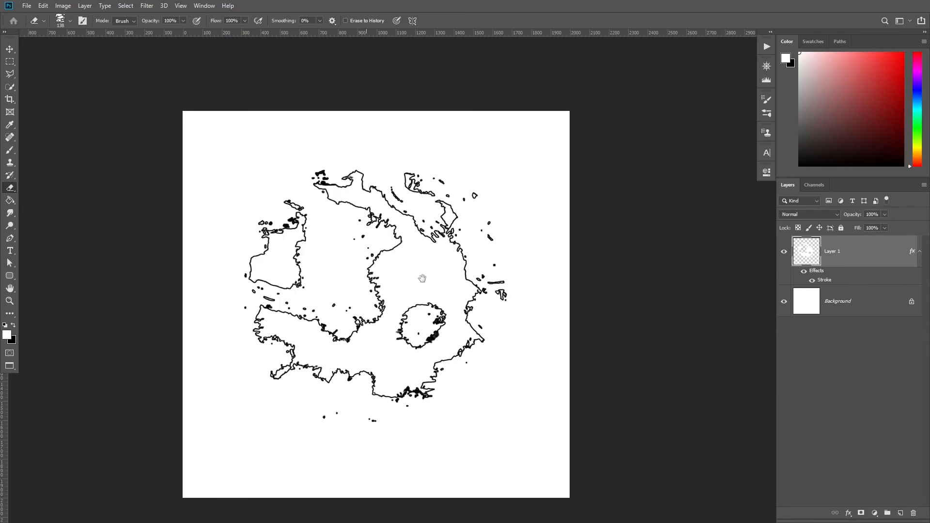
pyautogui.moveTo(430, 284); pyautogui.dragTo(421, 284)
pyautogui.moveTo(420, 340)
pyautogui.mouseDown()
pyautogui.moveTo(432, 330)
pyautogui.moveTo(415, 332)
pyautogui.mouseUp()
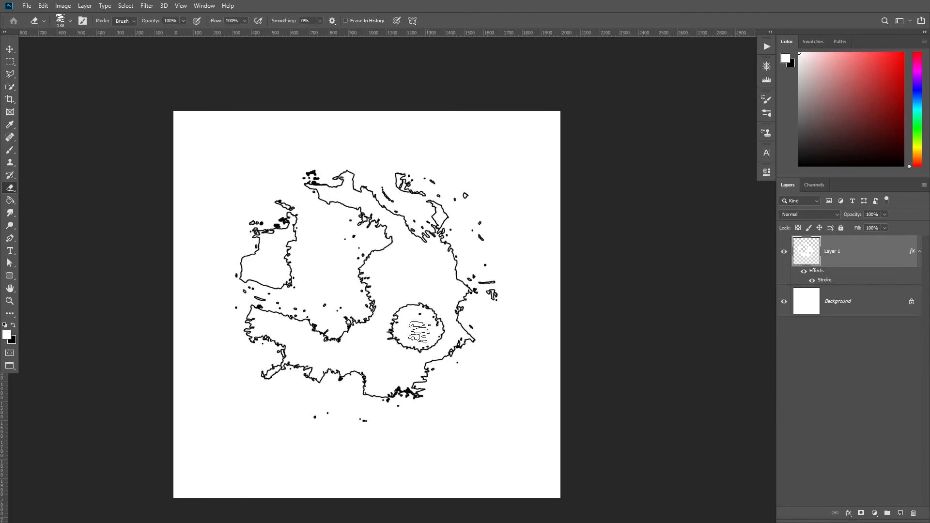
# Switch the eraser to the Detailed tip and erase another bit of the western coast.
pyautogui.rightClick(381, 339)
pyautogui.click(541, 458)
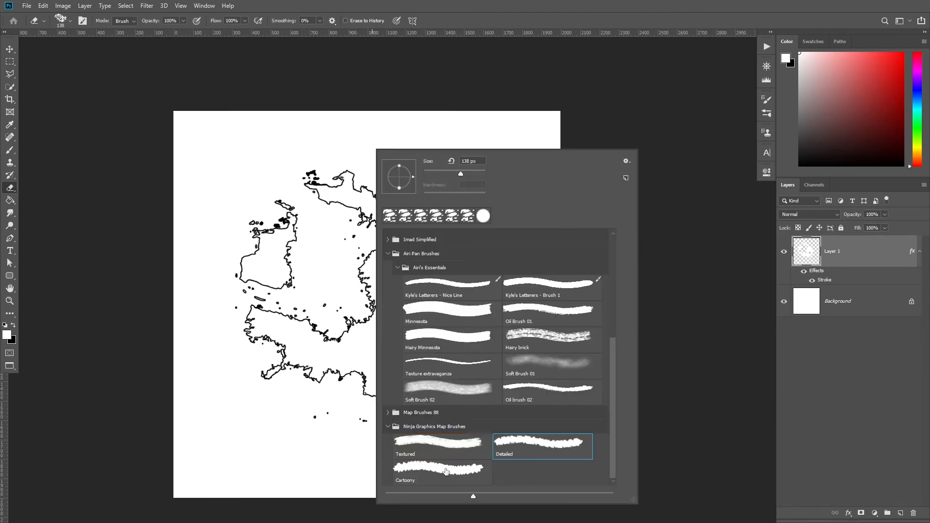
pyautogui.moveTo(261, 324); pyautogui.dragTo(263, 292)
# Paint a separate island in the lower-left corner with the Brush using the Detailed tip.
pyautogui.press('b')
pyautogui.moveTo(246, 390); pyautogui.dragTo(288, 334)
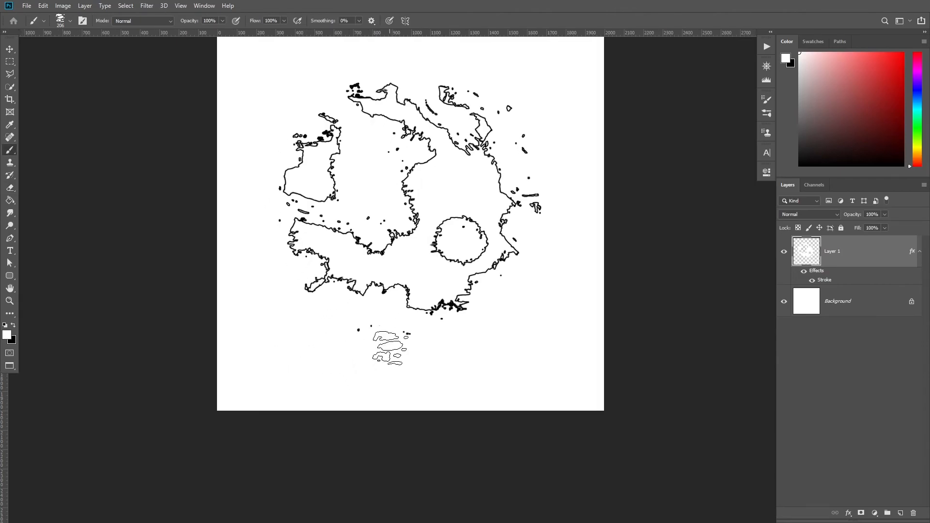
pyautogui.rightClick(392, 349)
pyautogui.click(556, 458)
pyautogui.moveTo(276, 374)
pyautogui.mouseDown()
pyautogui.moveTo(274, 353)
pyautogui.moveTo(285, 371)
pyautogui.moveTo(300, 358)
pyautogui.moveTo(289, 364)
pyautogui.moveTo(283, 345)
pyautogui.moveTo(270, 375)
pyautogui.moveTo(286, 355)
pyautogui.moveTo(304, 365)
pyautogui.moveTo(274, 365)
pyautogui.mouseUp()
# Paint a larger island in the lower-right with the Cartoony brush tip, then erase a small patch.
pyautogui.rightClick(391, 357)
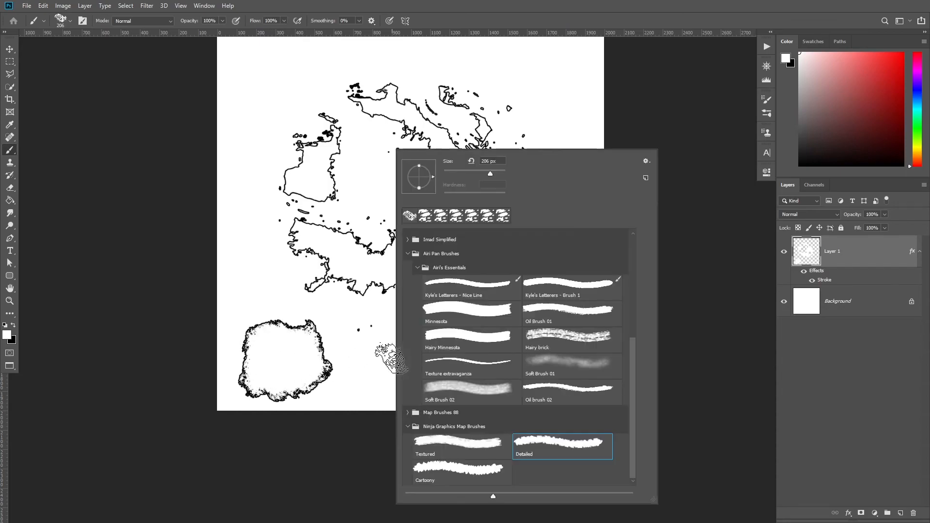
pyautogui.click(452, 479)
pyautogui.moveTo(350, 348); pyautogui.dragTo(305, 344)
pyautogui.moveTo(397, 344); pyautogui.dragTo(380, 346)
pyautogui.moveTo(416, 354)
pyautogui.mouseDown()
pyautogui.moveTo(386, 370)
pyautogui.moveTo(425, 342)
pyautogui.moveTo(339, 349)
pyautogui.moveTo(380, 369)
pyautogui.moveTo(448, 354)
pyautogui.moveTo(417, 336)
pyautogui.moveTo(429, 330)
pyautogui.moveTo(440, 334)
pyautogui.moveTo(432, 344)
pyautogui.moveTo(490, 343)
pyautogui.moveTo(453, 364)
pyautogui.mouseUp()
pyautogui.press('e')
pyautogui.moveTo(404, 313); pyautogui.dragTo(425, 349)
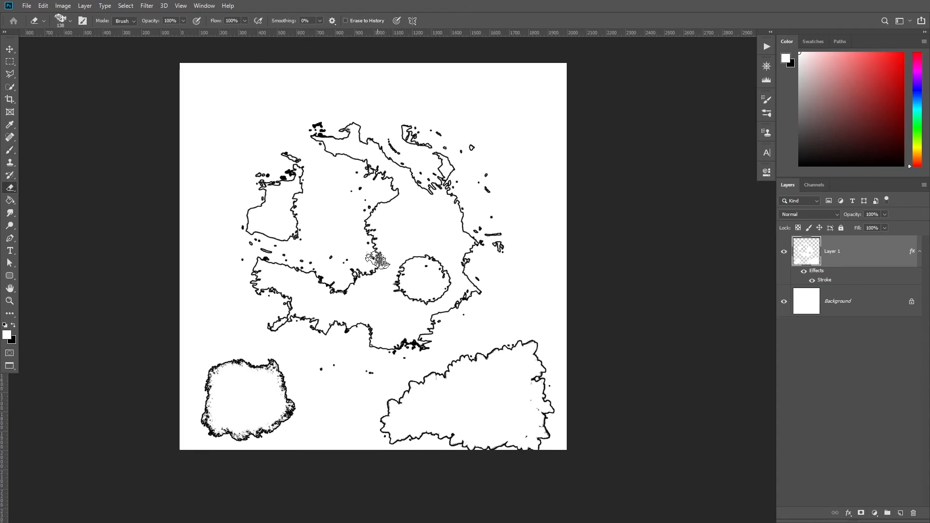
pyautogui.press('b')
pyautogui.rightClick(351, 266)
pyautogui.click(427, 447)
pyautogui.click(495, 445)
pyautogui.click(430, 470)
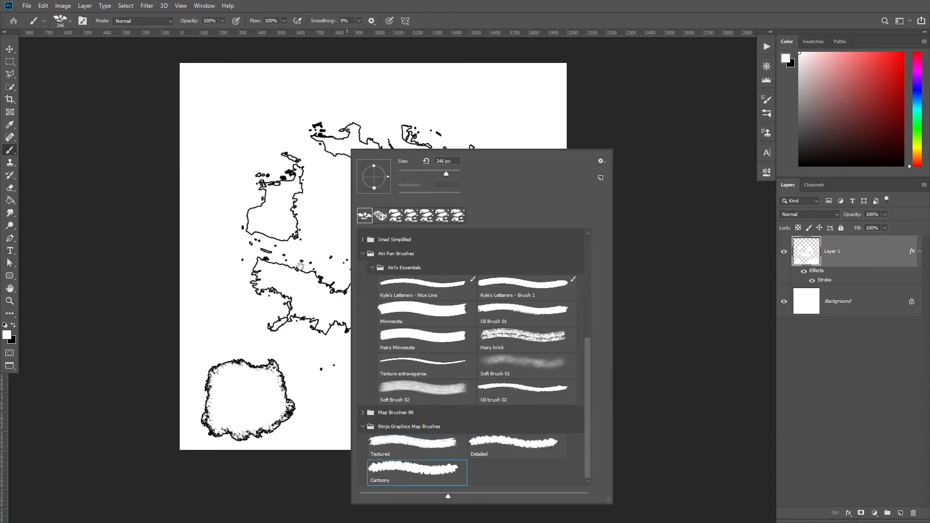
pyautogui.moveTo(263, 295); pyautogui.dragTo(234, 294)
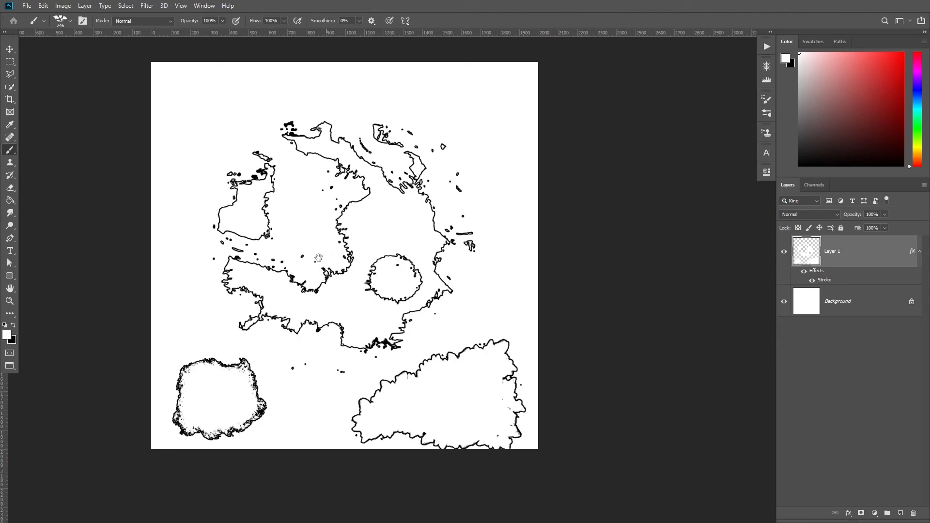
pyautogui.moveTo(316, 256); pyautogui.dragTo(322, 266)
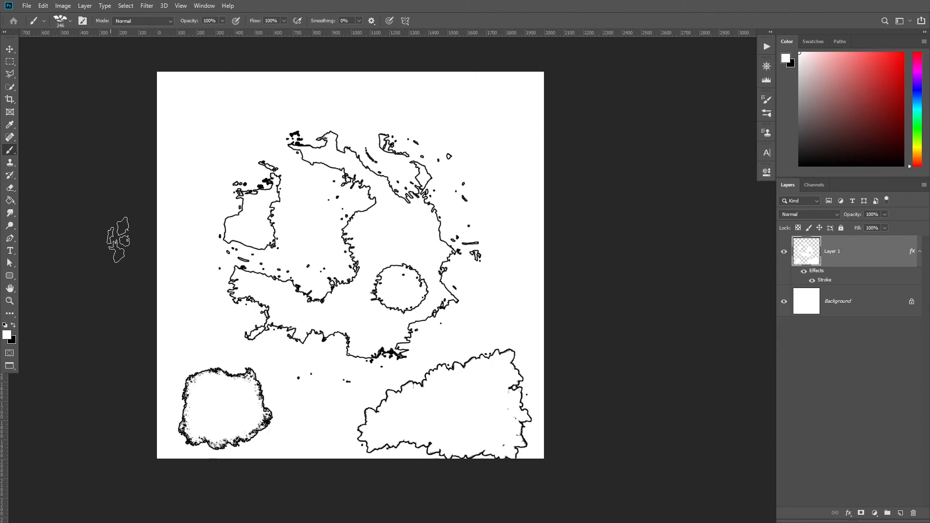
# Set the eraser to the Hard Round tip and erase a winding river across the western landmass.
pyautogui.press('e')
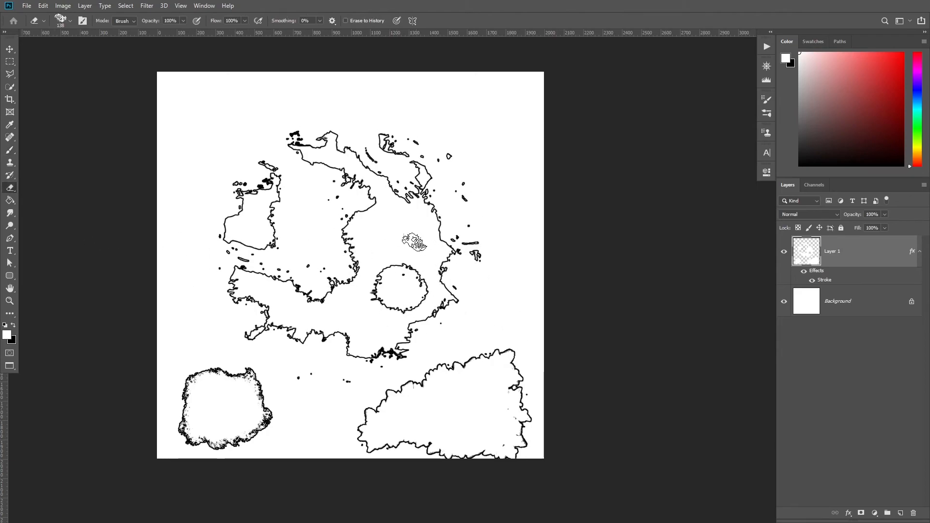
pyautogui.rightClick(447, 269)
pyautogui.moveTo(657, 420); pyautogui.dragTo(657, 265)
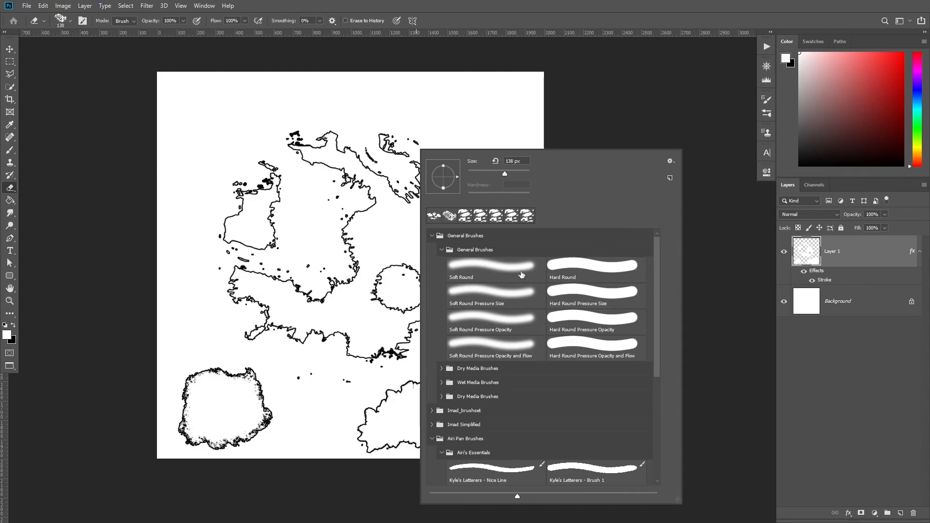
pyautogui.click(600, 262)
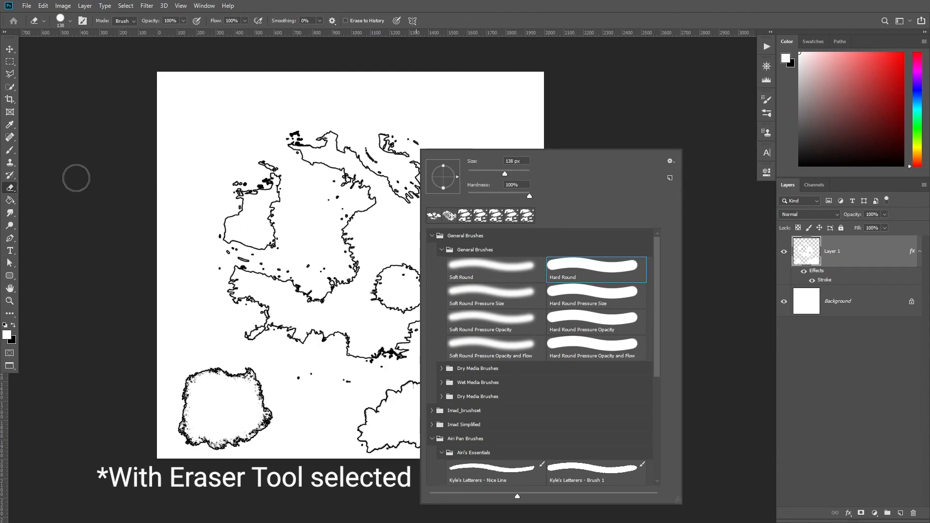
pyautogui.moveTo(344, 228); pyautogui.dragTo(331, 227)
pyautogui.scroll(3, 232, 206)
pyautogui.moveTo(341, 265)
pyautogui.mouseDown()
pyautogui.moveTo(299, 263)
pyautogui.moveTo(284, 235)
pyautogui.moveTo(281, 276)
pyautogui.moveTo(248, 289)
pyautogui.moveTo(213, 242)
pyautogui.mouseUp()
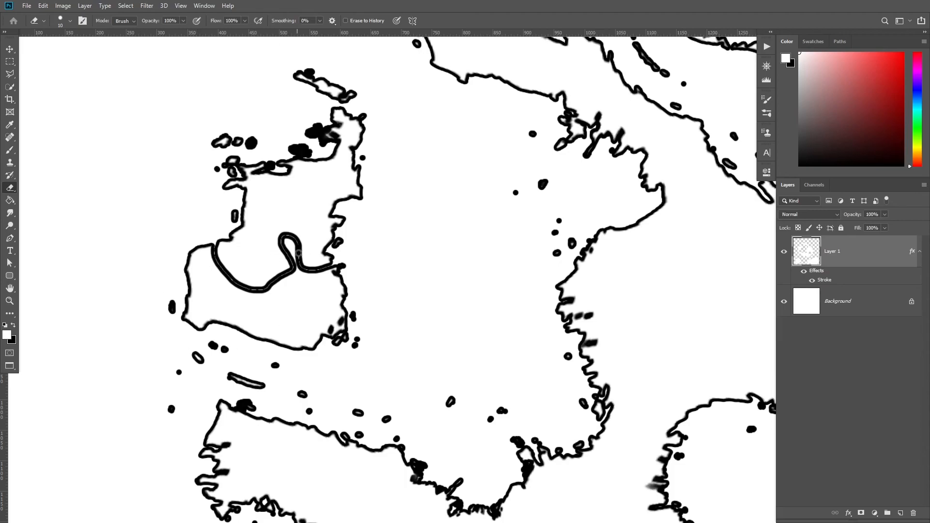
# Undo the river and erase a new, more winding river through the western landmass.
pyautogui.hotkey('ctrl', 'z')
pyautogui.keyDown('alt'); pyautogui.rightClick(338, 248); pyautogui.keyUp('alt')
pyautogui.moveTo(339, 248)
pyautogui.mouseDown()
pyautogui.moveTo(328, 272)
pyautogui.moveTo(312, 270)
pyautogui.moveTo(308, 255)
pyautogui.moveTo(289, 247)
pyautogui.moveTo(281, 264)
pyautogui.moveTo(261, 261)
pyautogui.moveTo(254, 276)
pyautogui.moveTo(228, 278)
pyautogui.moveTo(213, 308)
pyautogui.moveTo(201, 284)
pyautogui.moveTo(207, 266)
pyautogui.moveTo(184, 251)
pyautogui.mouseUp()
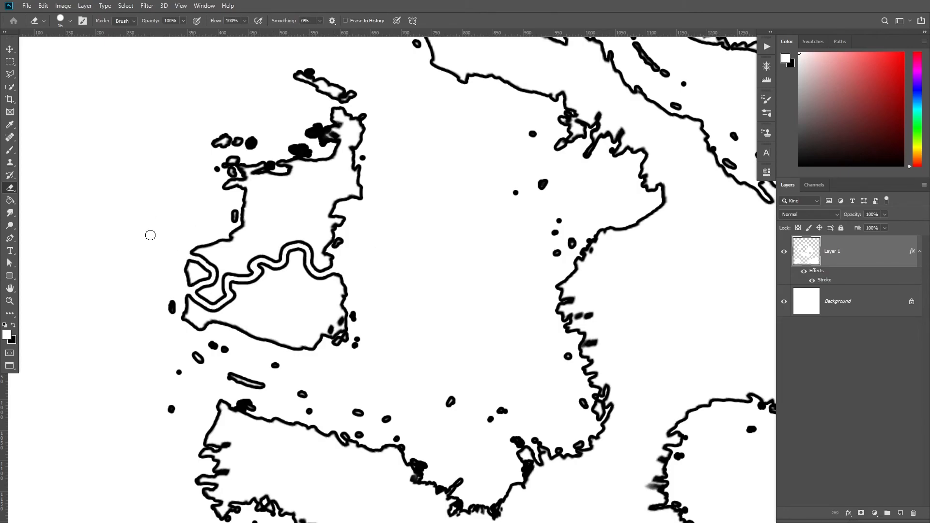
# Erase a river across the north of the central landmass and another one running south to the coast.
pyautogui.moveTo(532, 267)
pyautogui.mouseDown()
pyautogui.moveTo(149, 246)
pyautogui.moveTo(232, 264)
pyautogui.moveTo(311, 264)
pyautogui.moveTo(400, 296)
pyautogui.moveTo(485, 247)
pyautogui.mouseUp()
pyautogui.moveTo(251, 288)
pyautogui.mouseDown()
pyautogui.moveTo(284, 357)
pyautogui.moveTo(320, 342)
pyautogui.moveTo(287, 343)
pyautogui.moveTo(303, 353)
pyautogui.moveTo(267, 285)
pyautogui.mouseUp()
pyautogui.scroll(-2, 424, 292)
pyautogui.moveTo(364, 338); pyautogui.dragTo(464, 259)
pyautogui.moveTo(349, 297)
pyautogui.mouseDown()
pyautogui.moveTo(380, 353)
pyautogui.moveTo(373, 369)
pyautogui.moveTo(363, 362)
pyautogui.moveTo(334, 374)
pyautogui.moveTo(389, 427)
pyautogui.moveTo(382, 475)
pyautogui.mouseUp()
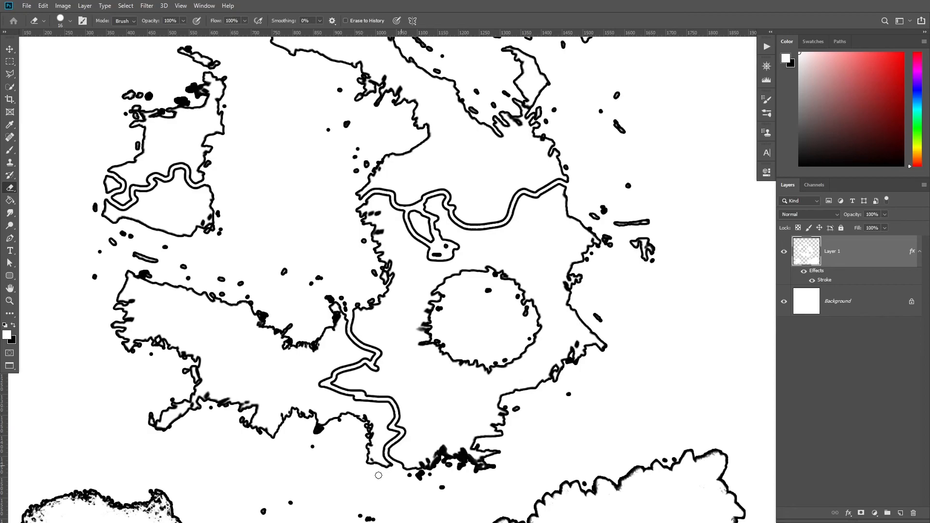
# Erase another river winding through the western part of the main landmass.
pyautogui.moveTo(282, 363); pyautogui.dragTo(471, 365)
pyautogui.moveTo(355, 288)
pyautogui.mouseDown()
pyautogui.moveTo(426, 344)
pyautogui.moveTo(412, 371)
pyautogui.moveTo(375, 375)
pyautogui.mouseUp()
pyautogui.moveTo(489, 356); pyautogui.dragTo(399, 363)
pyautogui.moveTo(444, 257); pyautogui.dragTo(313, 461)
pyautogui.moveTo(299, 272)
pyautogui.mouseDown()
pyautogui.moveTo(321, 264)
pyautogui.moveTo(342, 262)
pyautogui.moveTo(343, 231)
pyautogui.mouseUp()
pyautogui.scroll(-5, 474, 305)
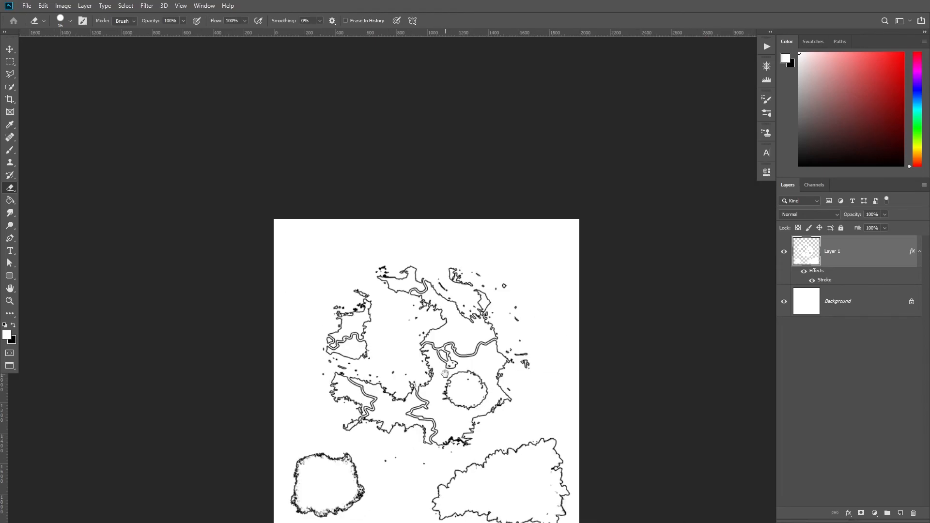
# Erase a forked river across the large lower-right island.
pyautogui.moveTo(461, 278); pyautogui.dragTo(409, 129)
pyautogui.scroll(3, 392, 294)
pyautogui.moveTo(394, 290); pyautogui.dragTo(384, 351)
pyautogui.moveTo(485, 363)
pyautogui.mouseDown()
pyautogui.moveTo(475, 415)
pyautogui.moveTo(455, 444)
pyautogui.moveTo(413, 408)
pyautogui.mouseUp()
pyautogui.moveTo(406, 265)
pyautogui.mouseDown()
pyautogui.moveTo(475, 321)
pyautogui.moveTo(434, 266)
pyautogui.mouseUp()
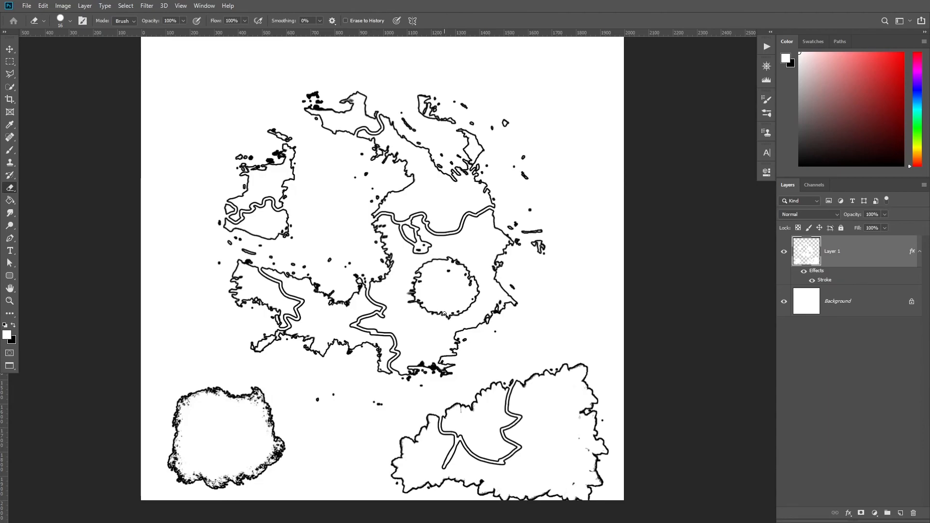
pyautogui.moveTo(512, 286); pyautogui.dragTo(505, 284)
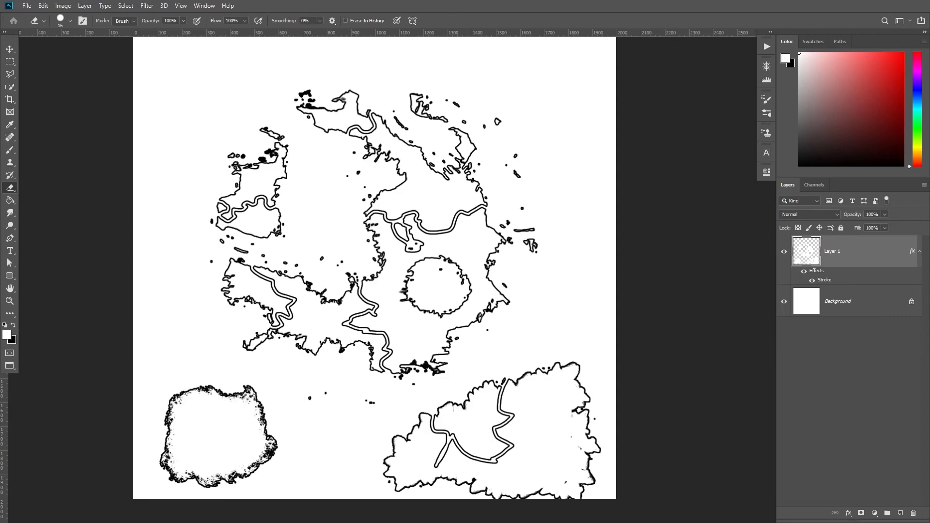
# Add a Color Overlay effect to the landmass layer's style.
pyautogui.doubleClick(859, 254)
pyautogui.moveTo(496, 101); pyautogui.dragTo(703, 98)
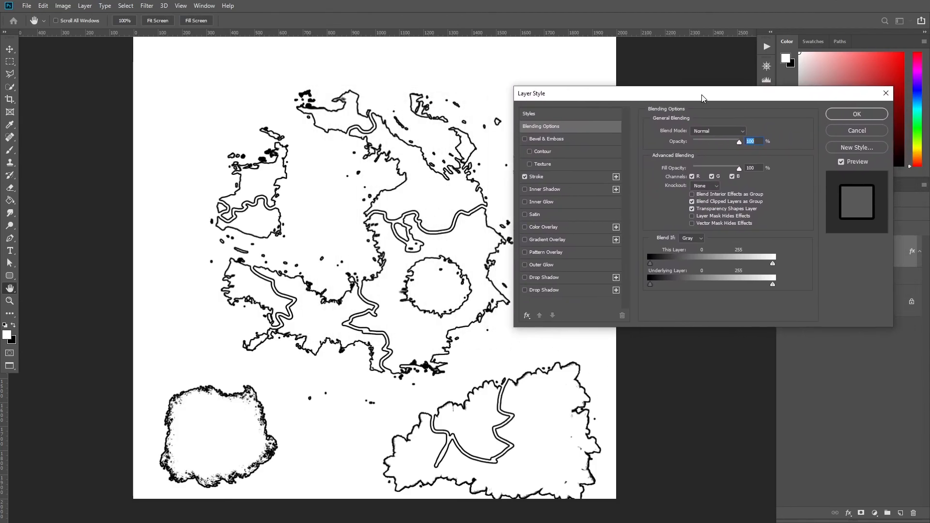
pyautogui.click(547, 227)
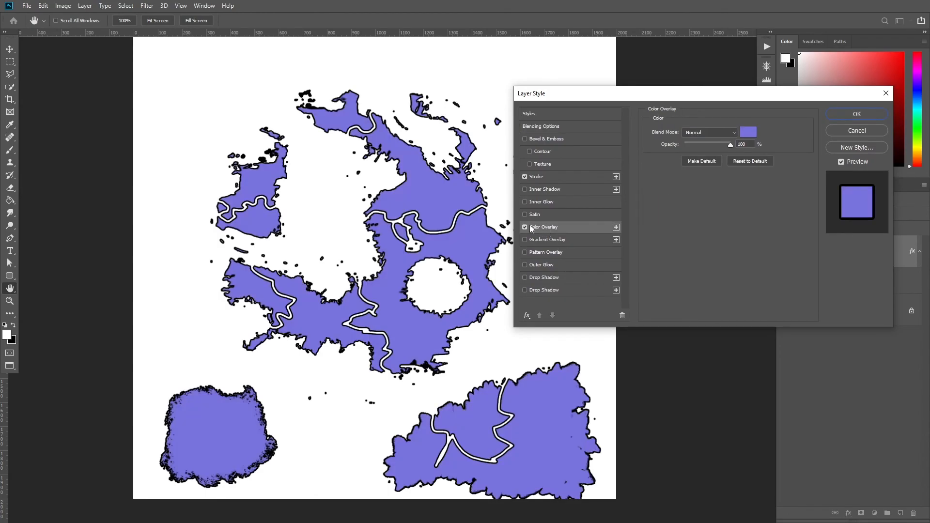
pyautogui.click(526, 318)
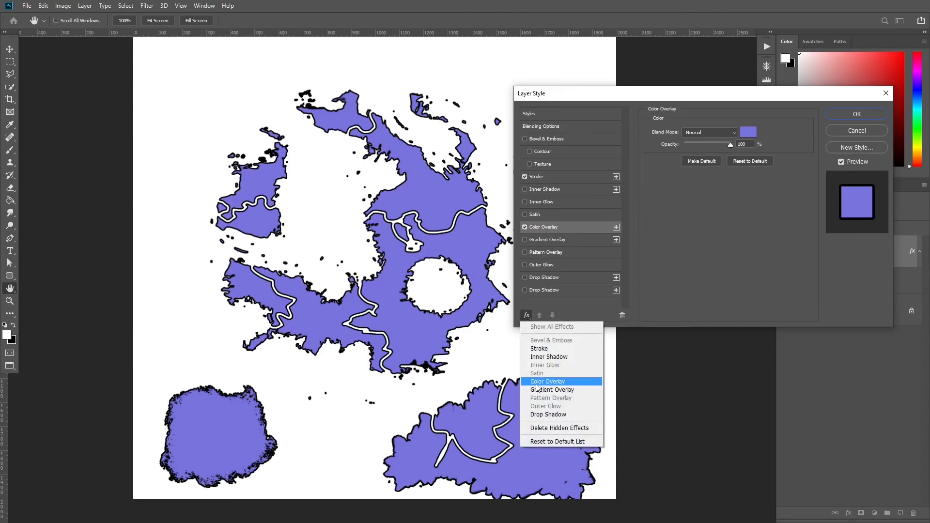
pyautogui.click(527, 313)
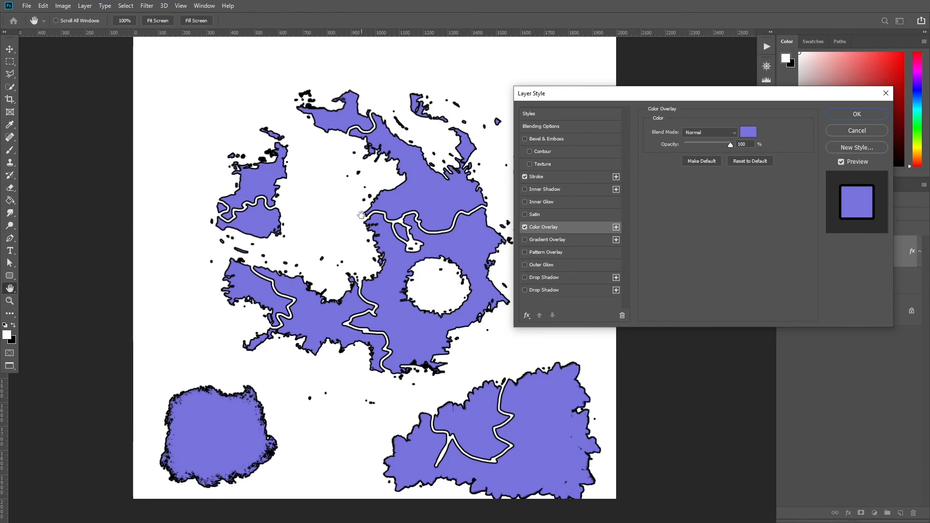
# Adjust the Color Overlay color's hue toward purple in the color picker and confirm the layer style.
pyautogui.click(748, 132)
pyautogui.moveTo(722, 105); pyautogui.dragTo(728, 93)
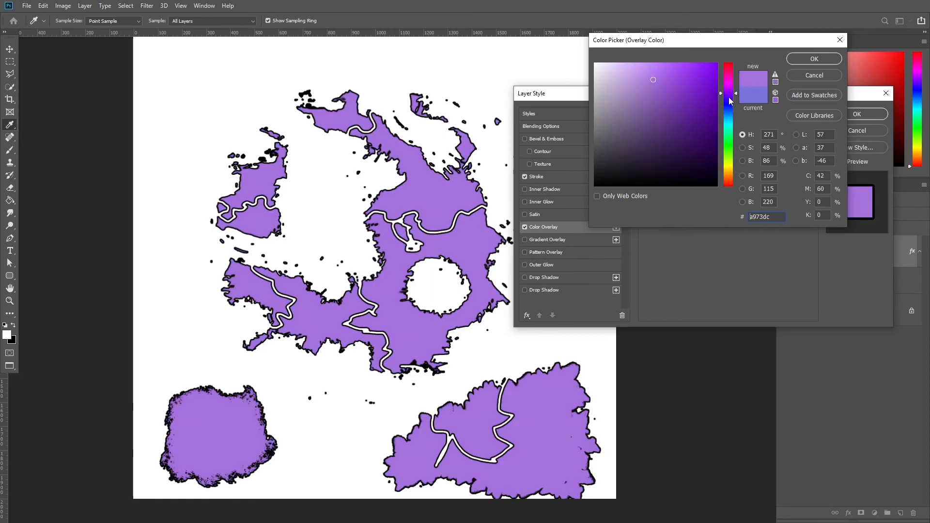
pyautogui.click(727, 108)
pyautogui.moveTo(728, 106)
pyautogui.mouseDown()
pyautogui.moveTo(723, 131)
pyautogui.moveTo(722, 80)
pyautogui.moveTo(722, 97)
pyautogui.mouseUp()
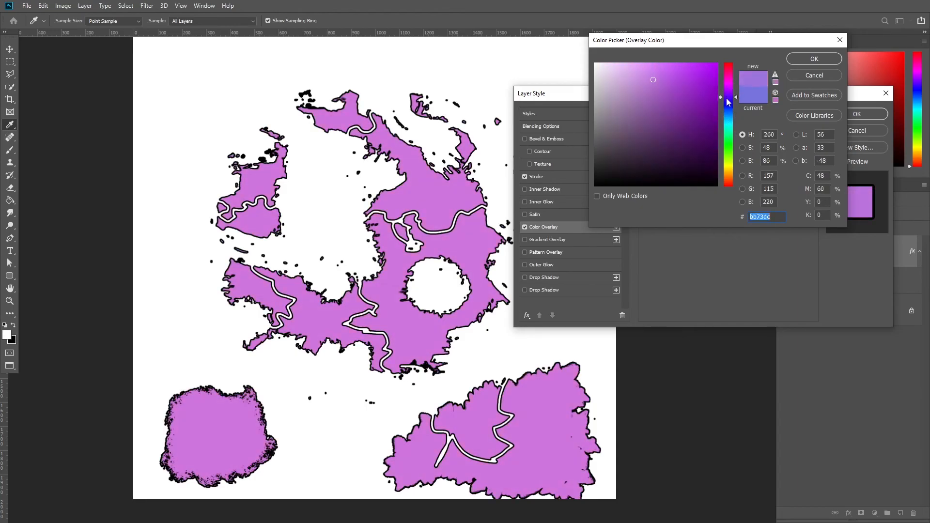
pyautogui.click(818, 58)
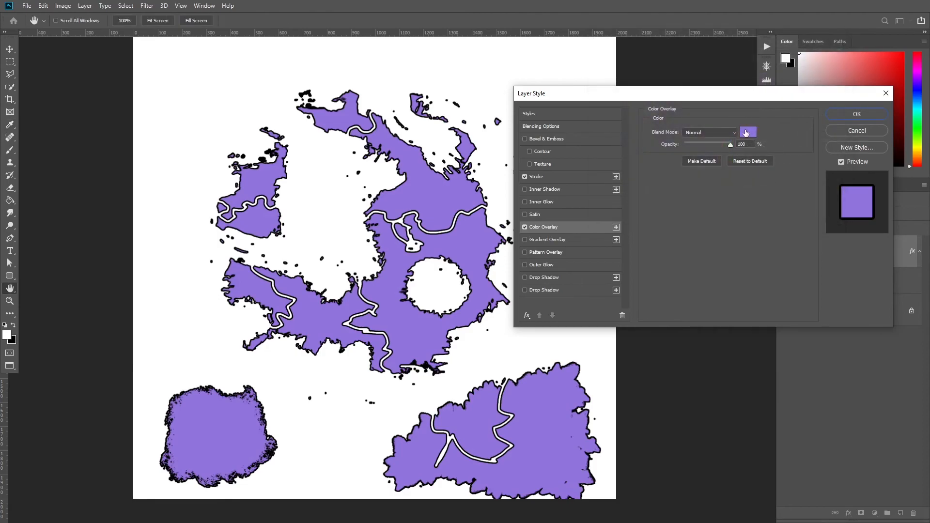
pyautogui.click(732, 144)
pyautogui.click(716, 130)
pyautogui.click(717, 130)
pyautogui.moveTo(716, 144); pyautogui.dragTo(778, 142)
pyautogui.click(851, 112)
# Create a new empty layer above the landmass layer.
pyautogui.press('e')
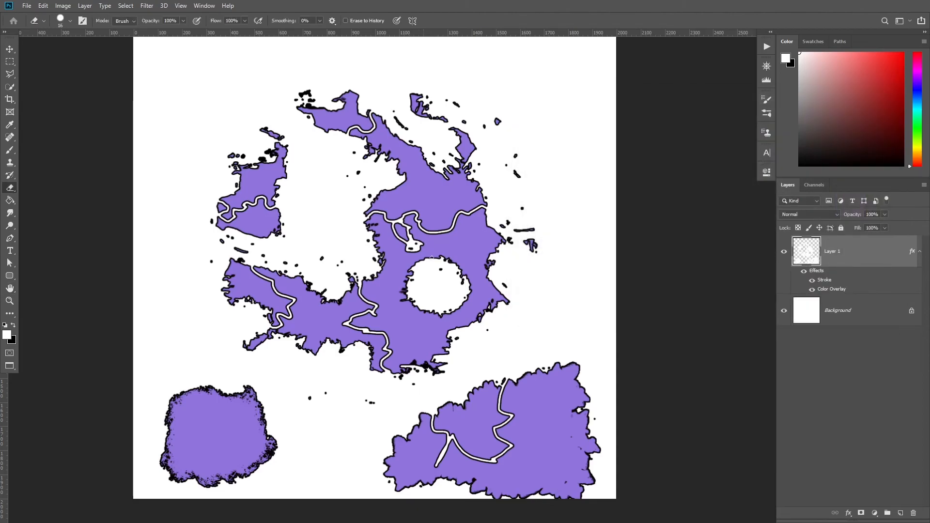
pyautogui.moveTo(438, 272); pyautogui.dragTo(445, 252)
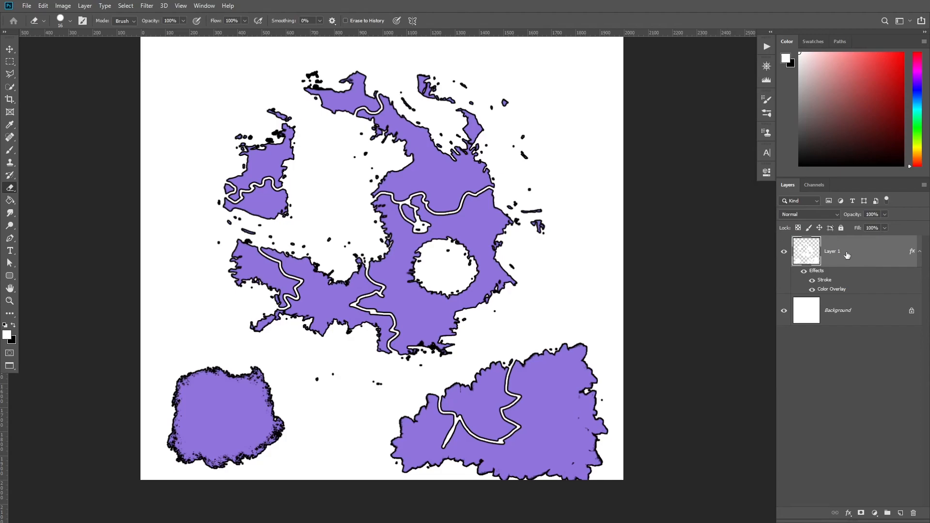
pyautogui.hotkey('ctrl', 'shift', 'n')
pyautogui.press('Return')
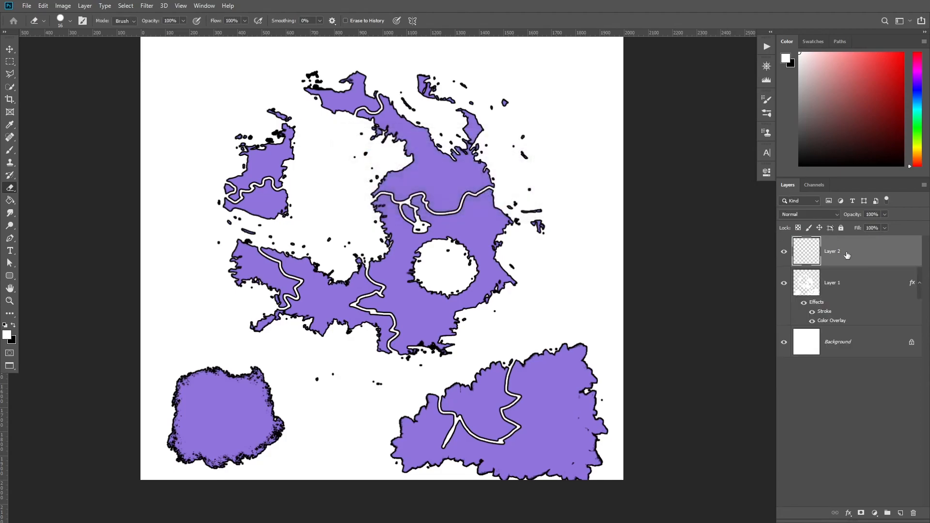
# Clip the new layer to the landmass layer as a clipping mask.
pyautogui.press('b')
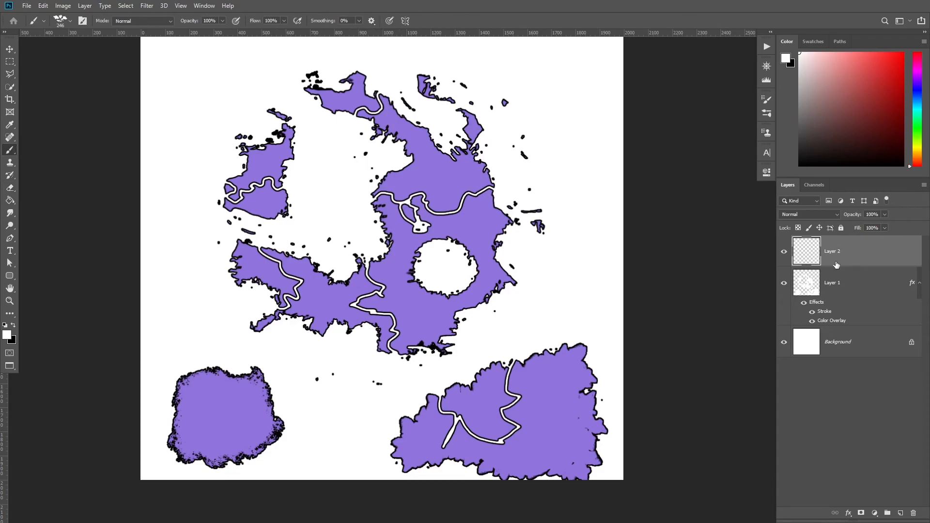
pyautogui.rightClick(857, 254)
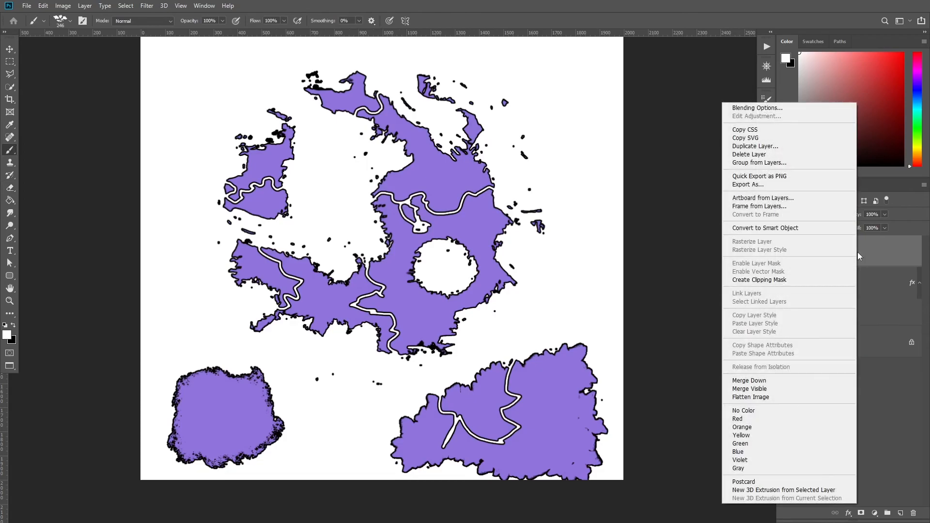
pyautogui.click(788, 281)
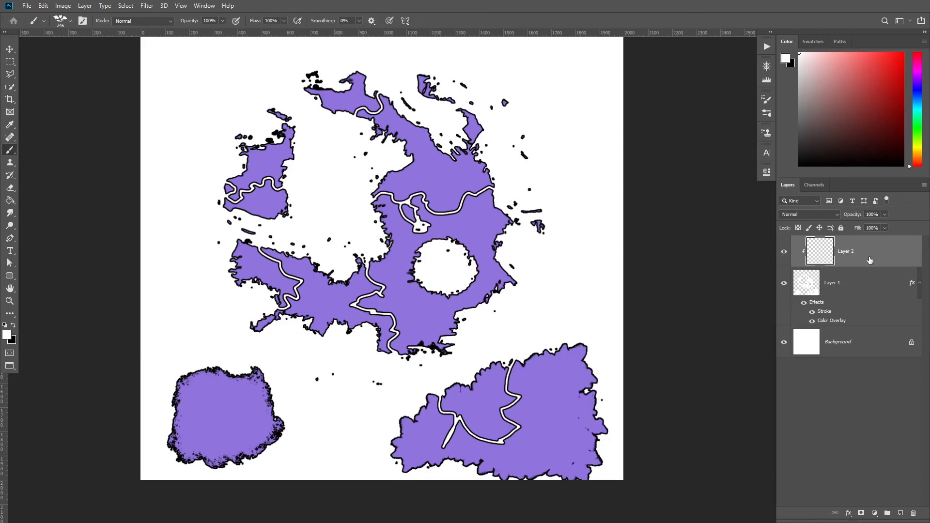
pyautogui.keyDown('alt'); pyautogui.click(858, 265); pyautogui.keyUp('alt')
pyautogui.keyDown('alt'); pyautogui.click(858, 266); pyautogui.keyUp('alt')
pyautogui.keyDown('alt'); pyautogui.click(858, 266); pyautogui.keyUp('alt')
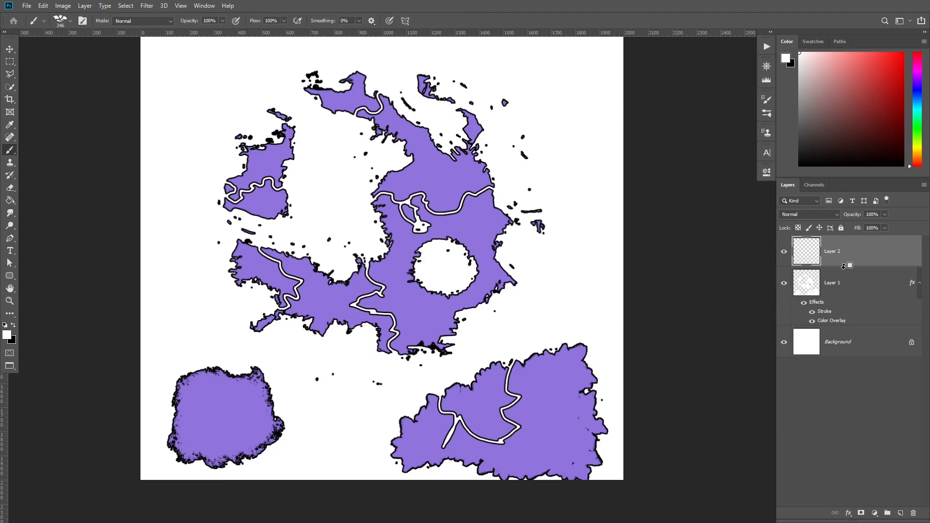
pyautogui.keyDown('alt'); pyautogui.click(843, 266); pyautogui.keyUp('alt')
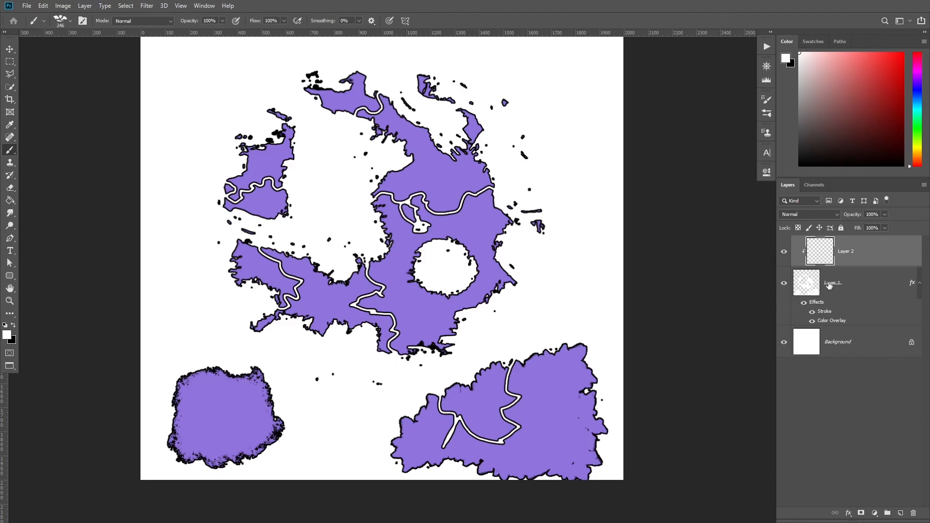
# Pick the Soft Brush 02 tip for the Brush and set the foreground color to red.
pyautogui.rightClick(442, 223)
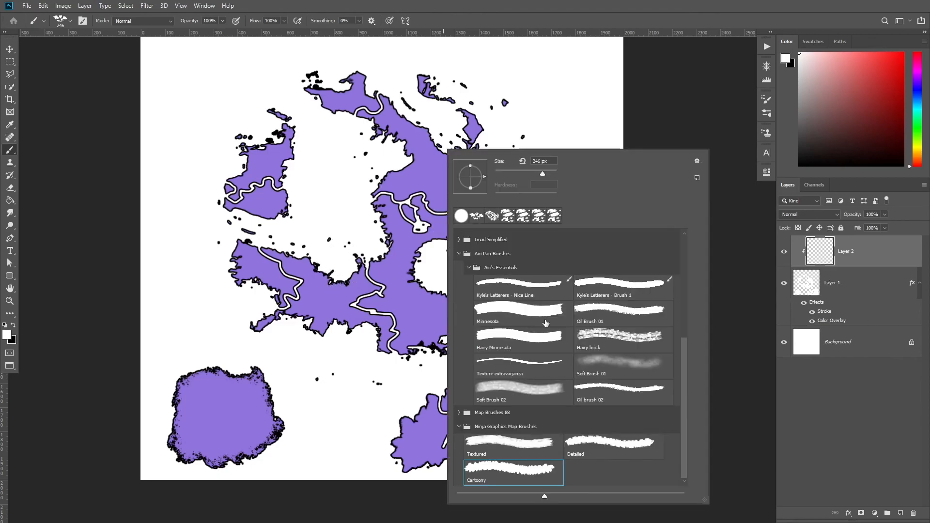
pyautogui.click(501, 391)
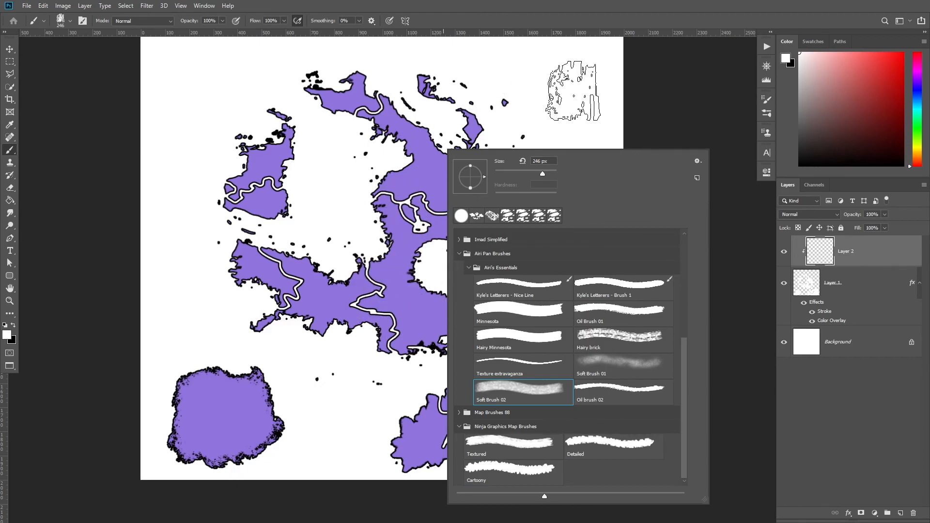
pyautogui.click(572, 91)
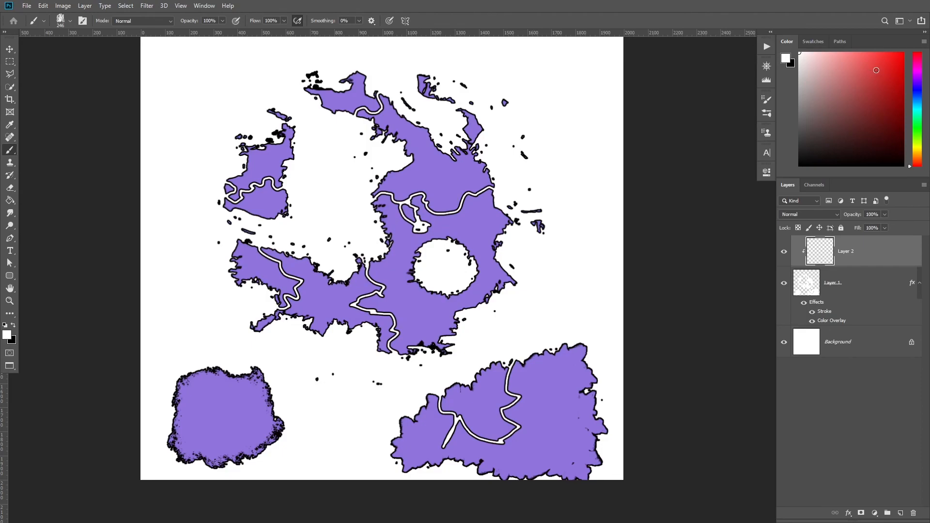
pyautogui.moveTo(391, 287)
pyautogui.mouseDown()
pyautogui.moveTo(364, 254)
pyautogui.moveTo(347, 317)
pyautogui.moveTo(225, 262)
pyautogui.moveTo(250, 203)
pyautogui.mouseUp()
# Turn off the Color Overlay effect on the landmass layer.
pyautogui.click(853, 288)
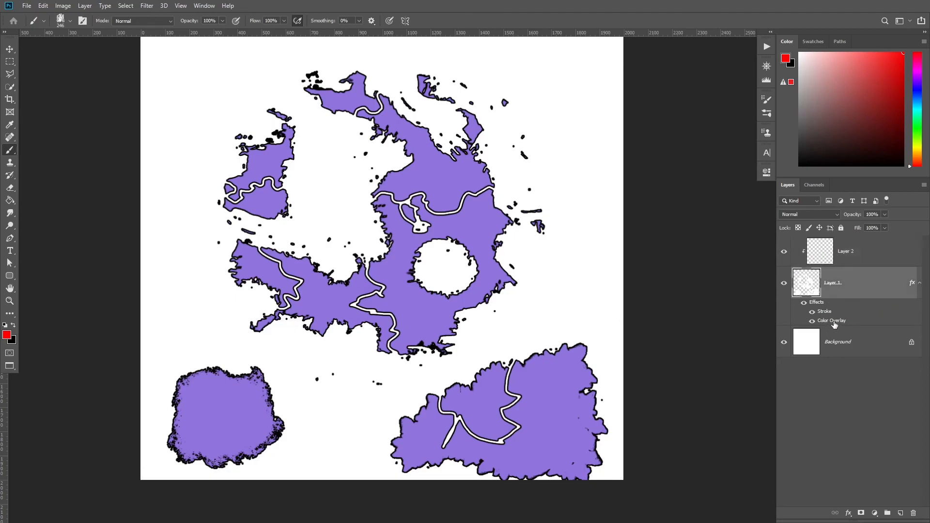
pyautogui.doubleClick(830, 321)
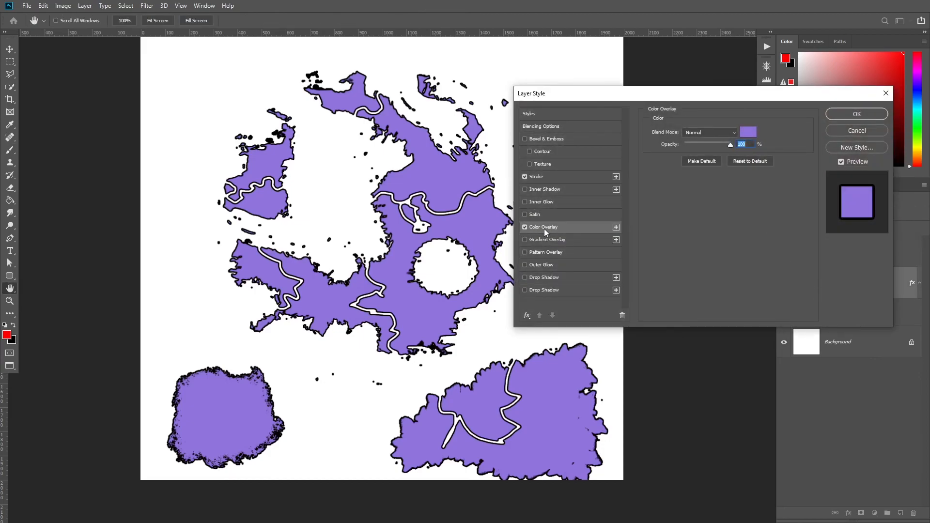
pyautogui.moveTo(633, 93)
pyautogui.mouseDown()
pyautogui.moveTo(716, 137)
pyautogui.moveTo(632, 83)
pyautogui.mouseUp()
pyautogui.moveTo(721, 84)
pyautogui.mouseDown()
pyautogui.moveTo(477, 81)
pyautogui.moveTo(602, 89)
pyautogui.moveTo(728, 80)
pyautogui.mouseUp()
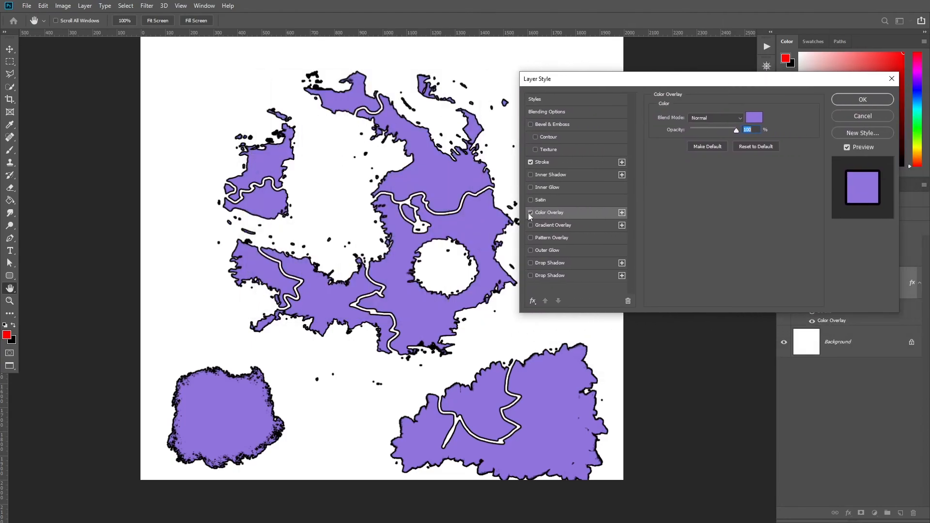
pyautogui.click(530, 212)
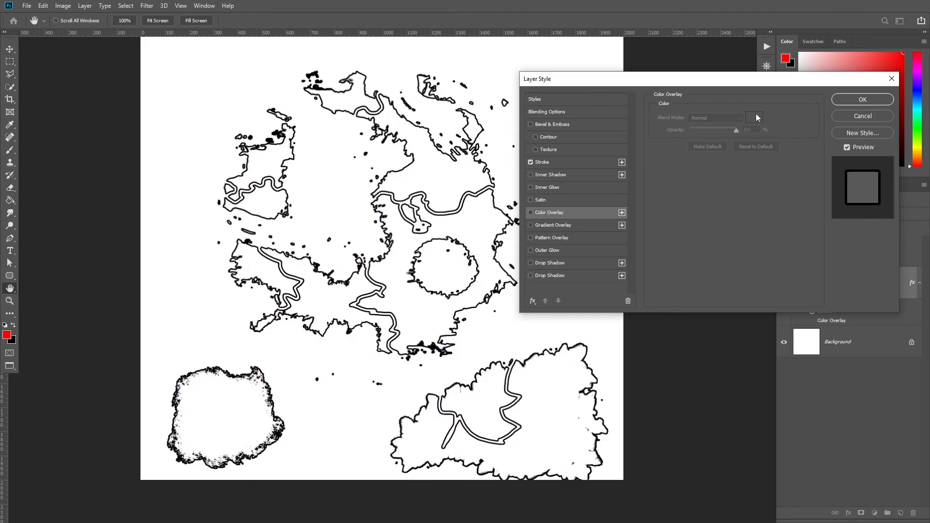
pyautogui.click(862, 100)
# Paint the clipped color layer over the landmasses with a dark green brush color.
pyautogui.moveTo(863, 258)
pyautogui.mouseDown()
pyautogui.moveTo(441, 227)
pyautogui.moveTo(473, 208)
pyautogui.moveTo(451, 207)
pyautogui.moveTo(469, 304)
pyautogui.moveTo(412, 297)
pyautogui.moveTo(489, 286)
pyautogui.mouseUp()
pyautogui.click(886, 115)
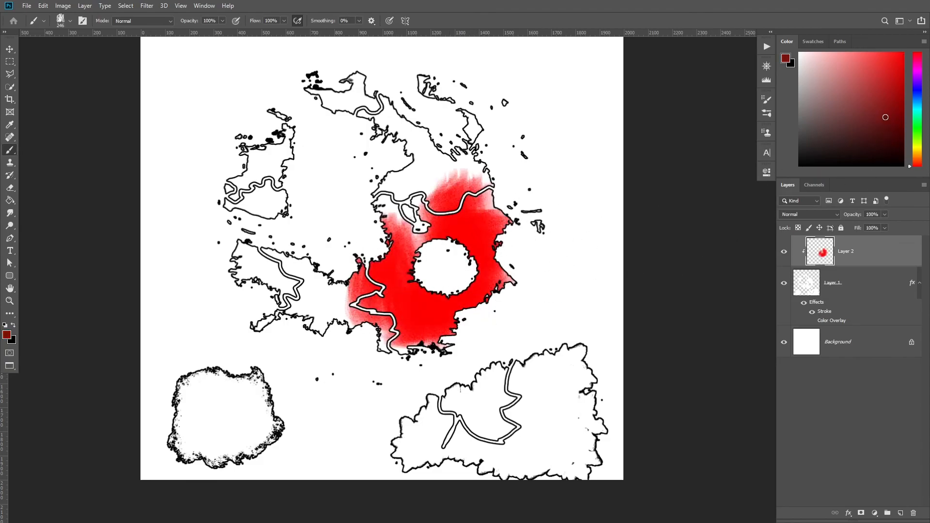
pyautogui.click(922, 120)
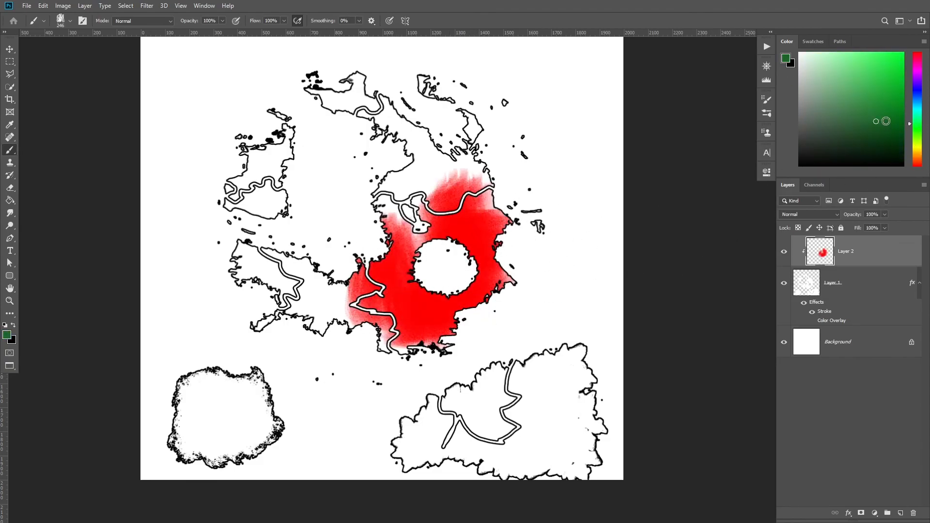
pyautogui.moveTo(426, 179)
pyautogui.mouseDown()
pyautogui.moveTo(378, 271)
pyautogui.moveTo(426, 339)
pyautogui.moveTo(465, 184)
pyautogui.moveTo(477, 304)
pyautogui.moveTo(525, 174)
pyautogui.moveTo(394, 269)
pyautogui.moveTo(446, 156)
pyautogui.moveTo(389, 92)
pyautogui.moveTo(339, 131)
pyautogui.moveTo(291, 129)
pyautogui.moveTo(250, 223)
pyautogui.moveTo(268, 375)
pyautogui.moveTo(274, 356)
pyautogui.moveTo(443, 414)
pyautogui.moveTo(398, 488)
pyautogui.moveTo(446, 489)
pyautogui.moveTo(491, 436)
pyautogui.moveTo(532, 476)
pyautogui.moveTo(581, 385)
pyautogui.moveTo(484, 435)
pyautogui.moveTo(218, 429)
pyautogui.moveTo(170, 460)
pyautogui.moveTo(335, 439)
pyautogui.moveTo(265, 280)
pyautogui.moveTo(268, 311)
pyautogui.moveTo(472, 127)
pyautogui.mouseUp()
# Choose a brownish-orange color and paint broad orange patches across the landmasses, leaving green in places.
pyautogui.moveTo(916, 134); pyautogui.dragTo(919, 156)
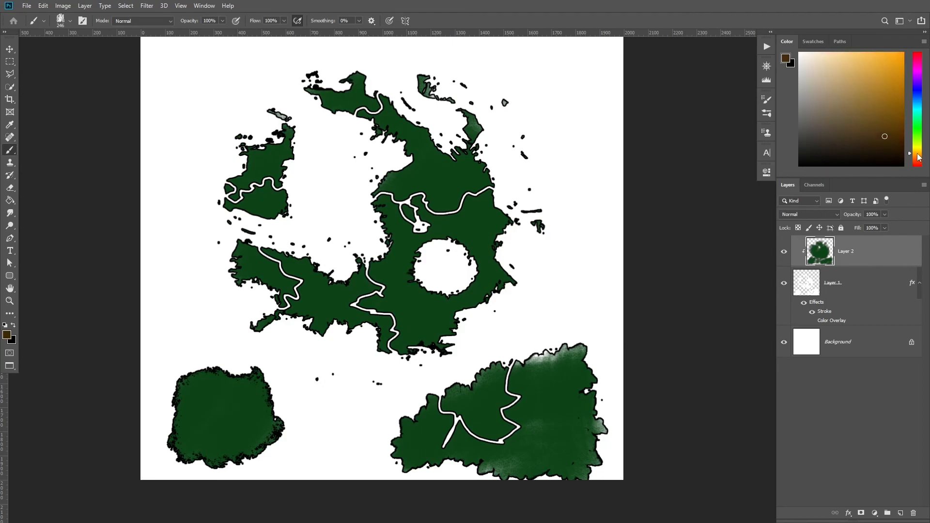
pyautogui.click(896, 92)
pyautogui.moveTo(358, 290)
pyautogui.mouseDown()
pyautogui.moveTo(314, 248)
pyautogui.moveTo(336, 283)
pyautogui.moveTo(238, 244)
pyautogui.moveTo(318, 333)
pyautogui.moveTo(362, 338)
pyautogui.moveTo(389, 363)
pyautogui.moveTo(433, 323)
pyautogui.moveTo(318, 310)
pyautogui.mouseUp()
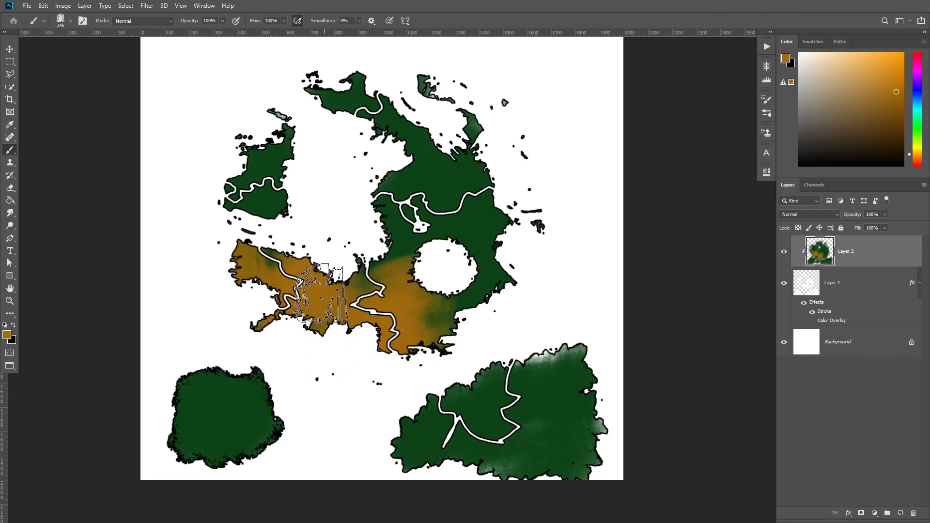
pyautogui.moveTo(301, 160)
pyautogui.mouseDown()
pyautogui.moveTo(310, 177)
pyautogui.moveTo(293, 179)
pyautogui.moveTo(380, 83)
pyautogui.moveTo(364, 52)
pyautogui.moveTo(389, 203)
pyautogui.moveTo(446, 197)
pyautogui.moveTo(481, 332)
pyautogui.moveTo(448, 426)
pyautogui.moveTo(599, 429)
pyautogui.moveTo(489, 408)
pyautogui.mouseUp()
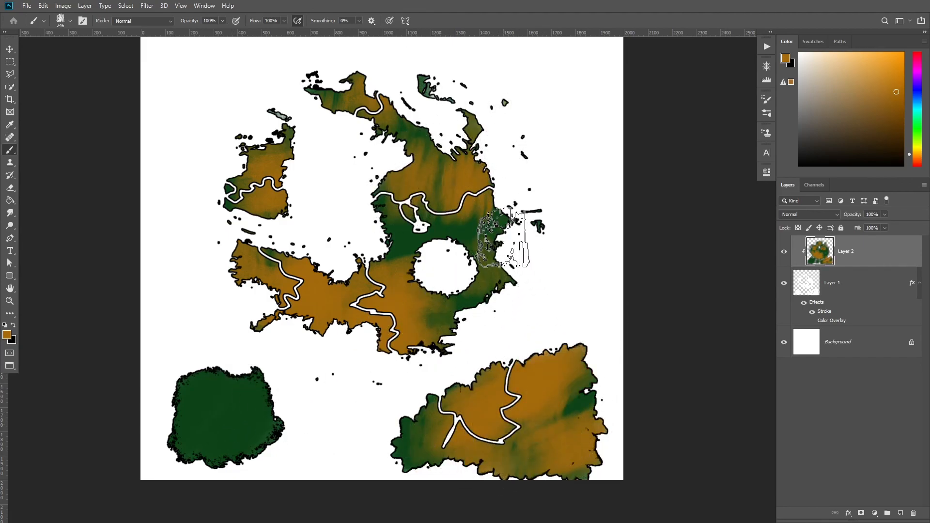
# Switch to a textured brush tip and paint textured strokes over the land.
pyautogui.rightClick(511, 195)
pyautogui.click(691, 360)
pyautogui.click(680, 337)
pyautogui.moveTo(403, 192)
pyautogui.mouseDown()
pyautogui.moveTo(364, 199)
pyautogui.moveTo(382, 262)
pyautogui.moveTo(355, 231)
pyautogui.moveTo(379, 309)
pyautogui.moveTo(376, 286)
pyautogui.moveTo(319, 279)
pyautogui.moveTo(364, 184)
pyautogui.moveTo(340, 95)
pyautogui.moveTo(354, 199)
pyautogui.moveTo(246, 153)
pyautogui.moveTo(291, 283)
pyautogui.moveTo(292, 254)
pyautogui.moveTo(320, 321)
pyautogui.moveTo(503, 205)
pyautogui.moveTo(489, 277)
pyautogui.moveTo(429, 334)
pyautogui.moveTo(503, 184)
pyautogui.moveTo(431, 283)
pyautogui.moveTo(497, 273)
pyautogui.mouseUp()
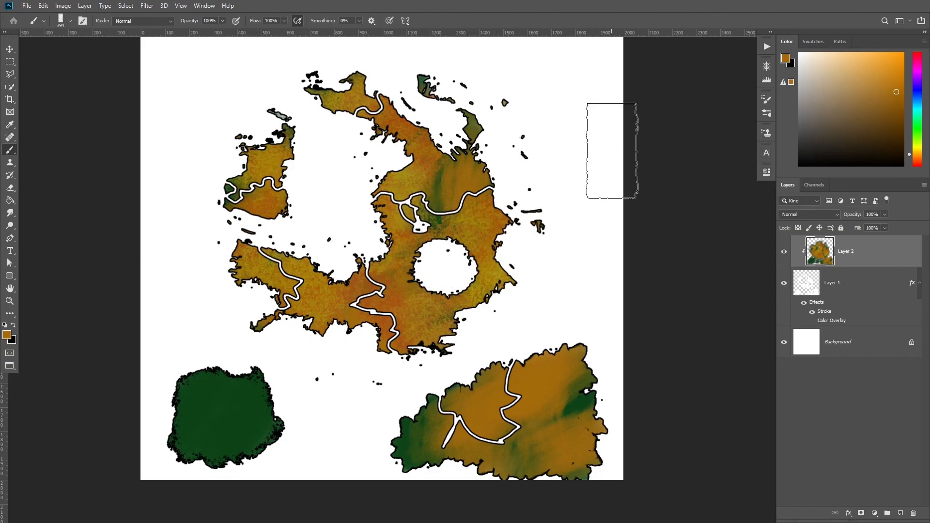
# Undo the textured brush strokes.
pyautogui.hotkey('ctrl', 'z')
pyautogui.hotkey('ctrl', 'z')
pyautogui.hotkey('ctrl', 'z')
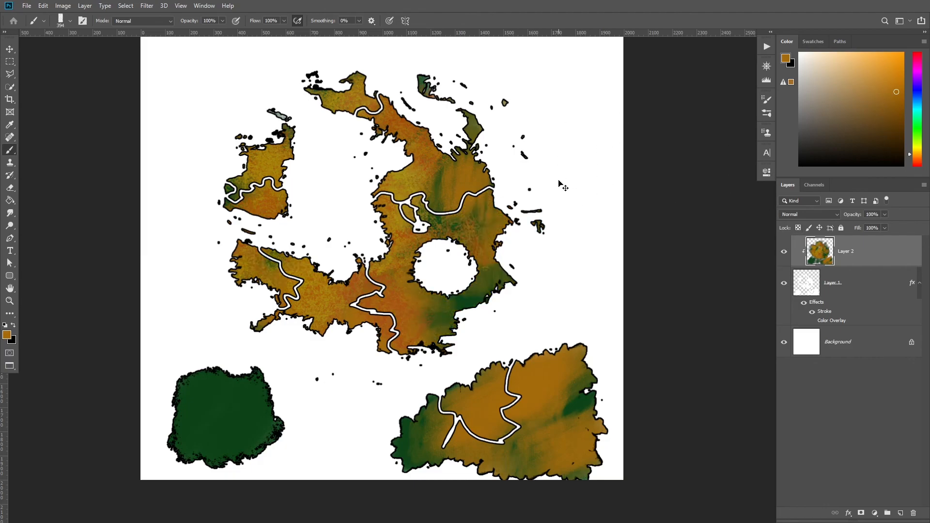
pyautogui.hotkey('ctrl', 'z')
pyautogui.hotkey('ctrl', 'z')
pyautogui.hotkey('ctrl', 'z')
# Pick a bright green and add a few green touches on the western island.
pyautogui.moveTo(386, 190); pyautogui.dragTo(381, 202)
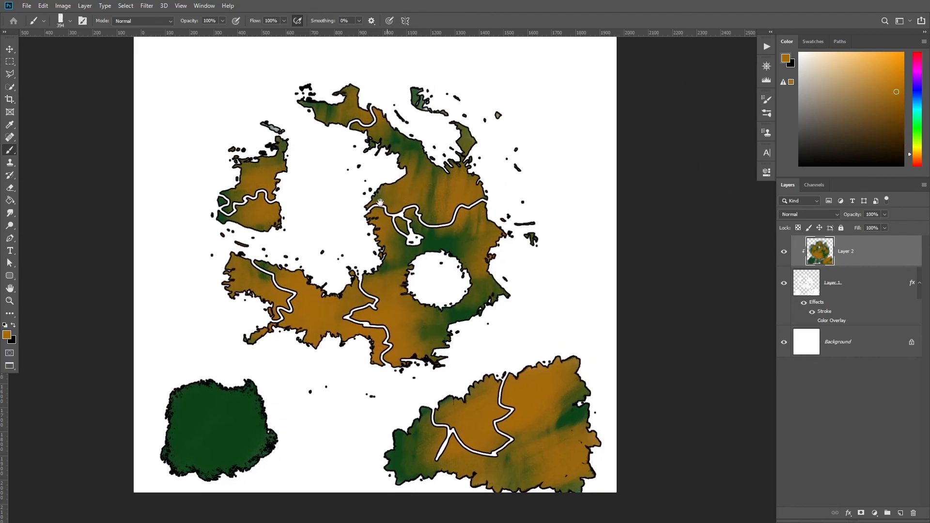
pyautogui.click(919, 110)
pyautogui.moveTo(921, 114)
pyautogui.mouseDown()
pyautogui.moveTo(919, 73)
pyautogui.moveTo(919, 131)
pyautogui.mouseUp()
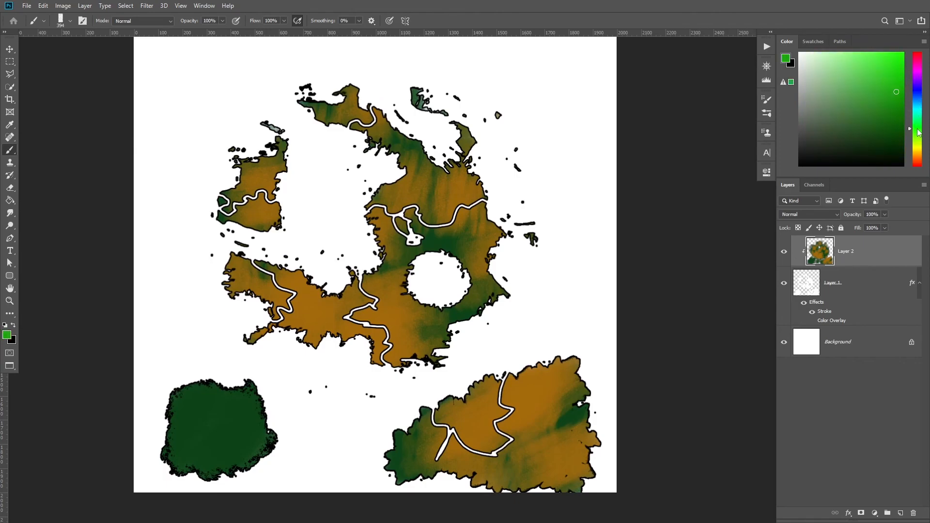
pyautogui.click(918, 133)
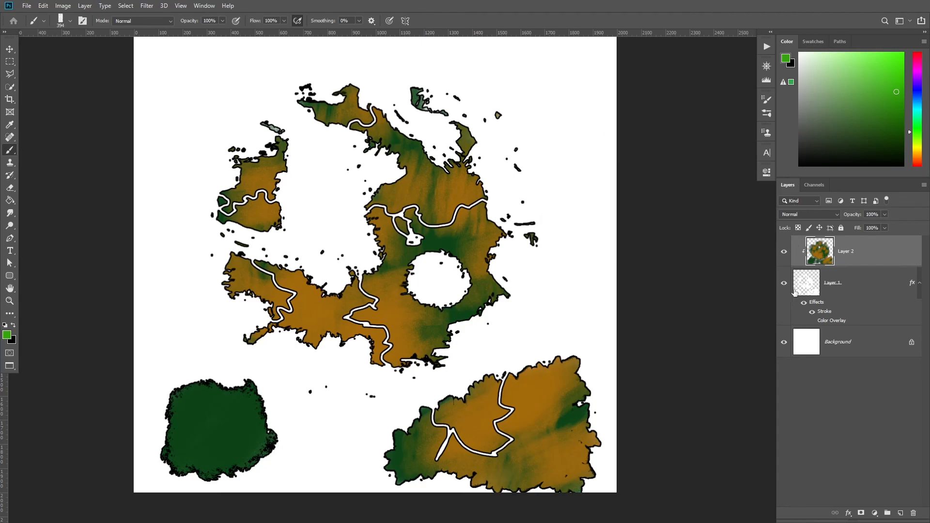
pyautogui.moveTo(335, 205)
pyautogui.mouseDown()
pyautogui.moveTo(351, 210)
pyautogui.moveTo(340, 207)
pyautogui.mouseUp()
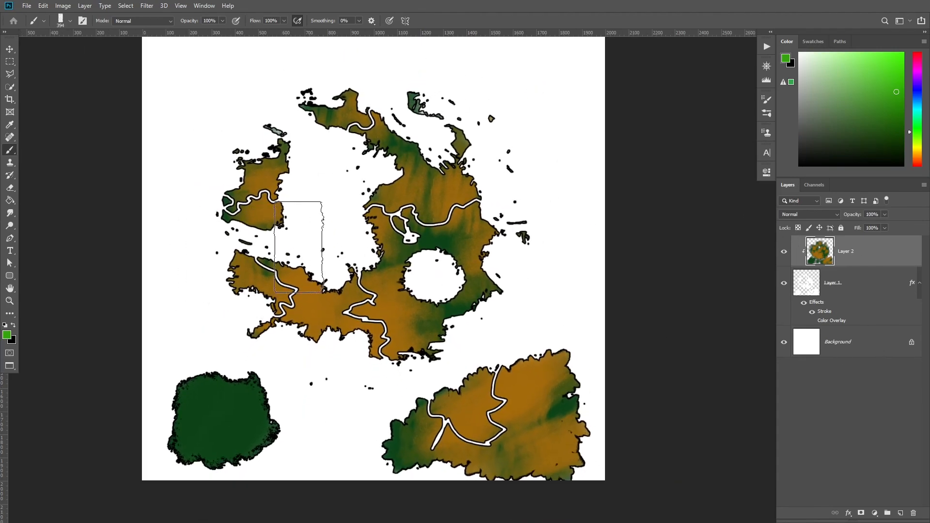
pyautogui.moveTo(293, 248); pyautogui.dragTo(296, 255)
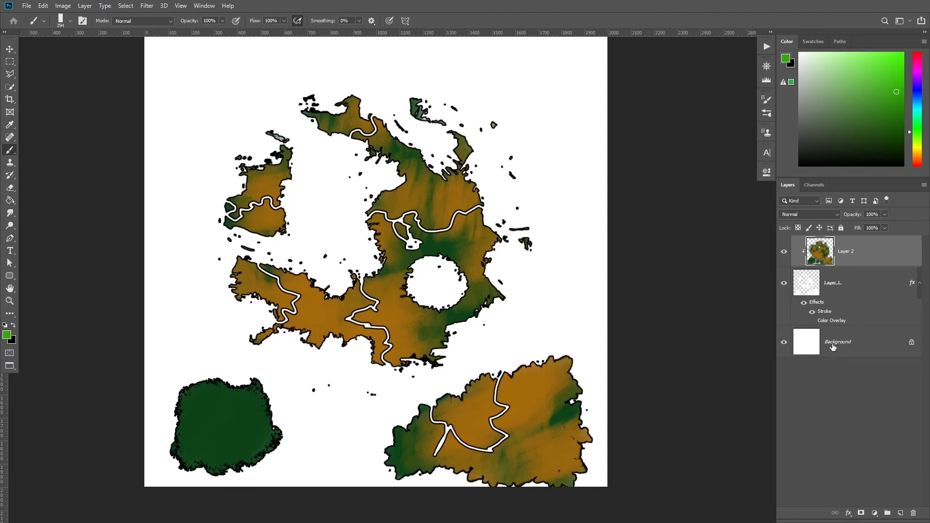
# Select the Background layer and fill the ocean with blue using the Paint Bucket tool.
pyautogui.click(858, 341)
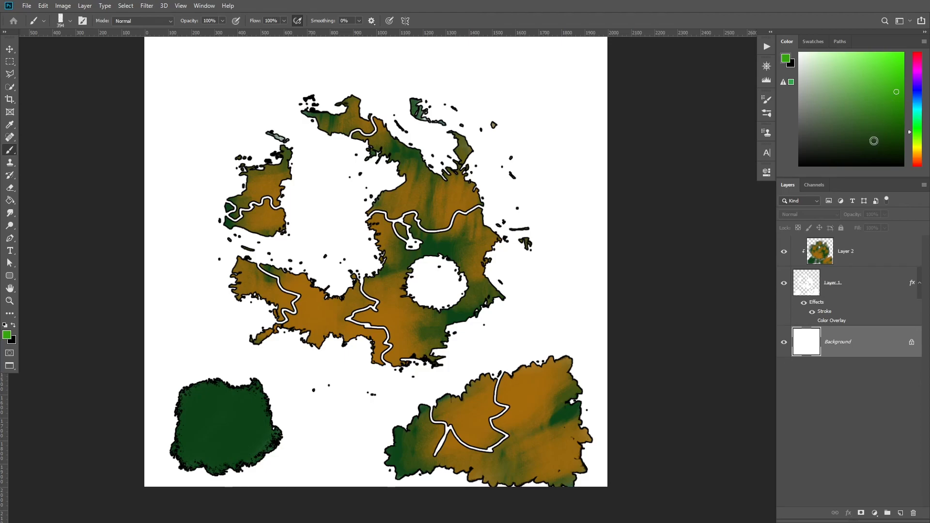
pyautogui.moveTo(914, 104); pyautogui.dragTo(918, 96)
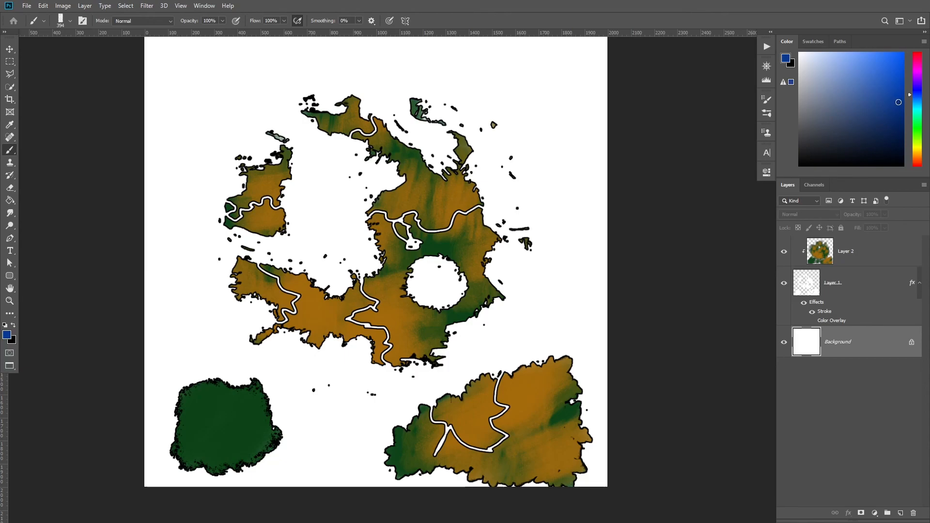
pyautogui.press('g')
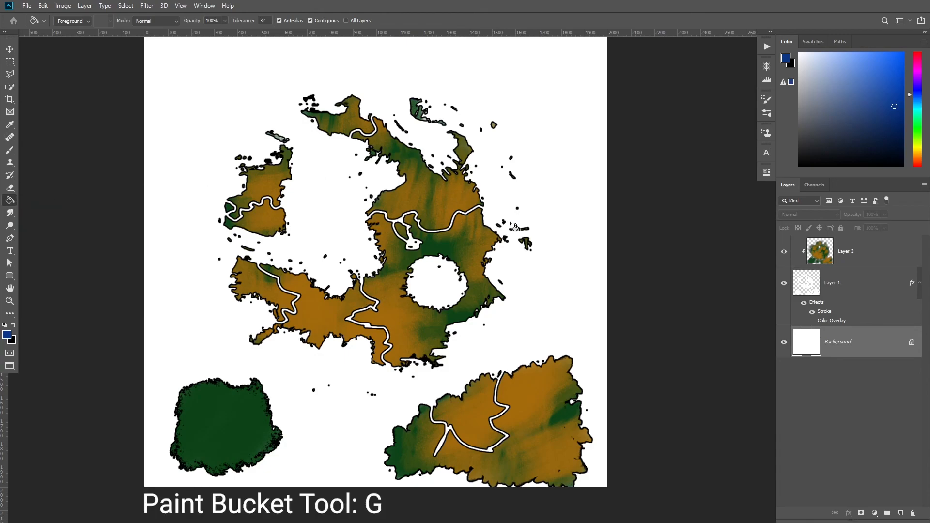
pyautogui.click(548, 286)
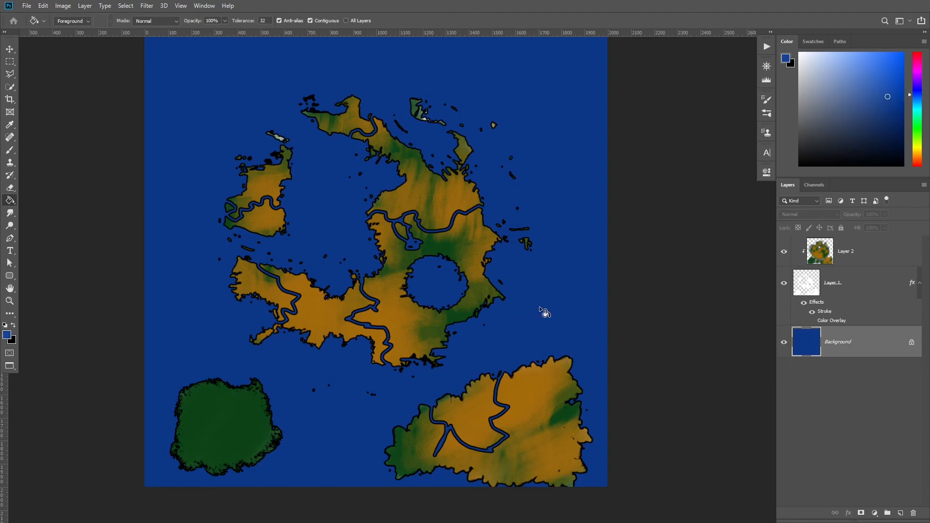
pyautogui.click(550, 285)
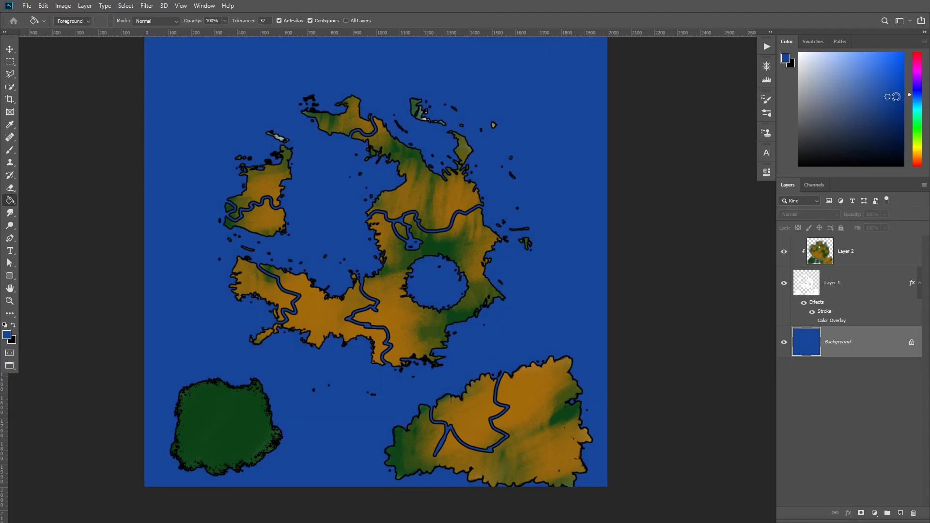
pyautogui.click(472, 323)
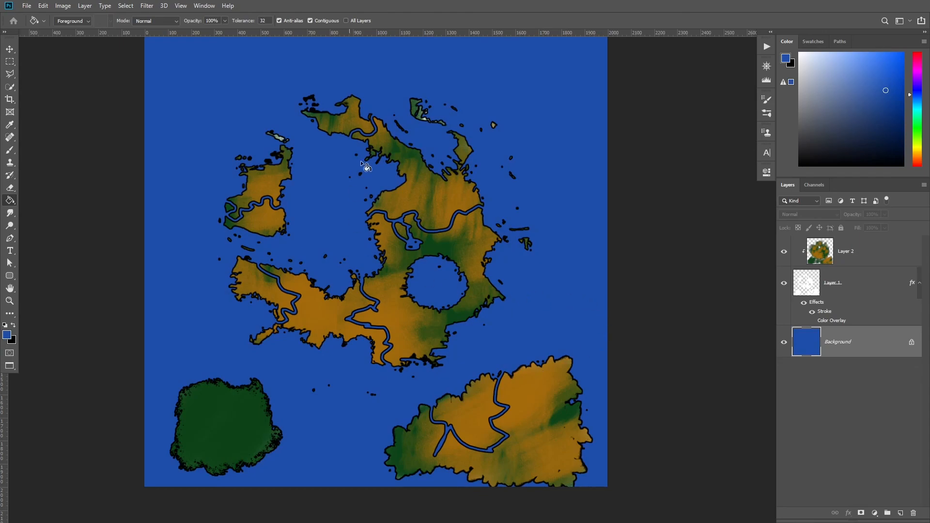
# Open the landmass layer's Stroke style and set the stroke color to dark gray 2e2e2e.
pyautogui.click(865, 291)
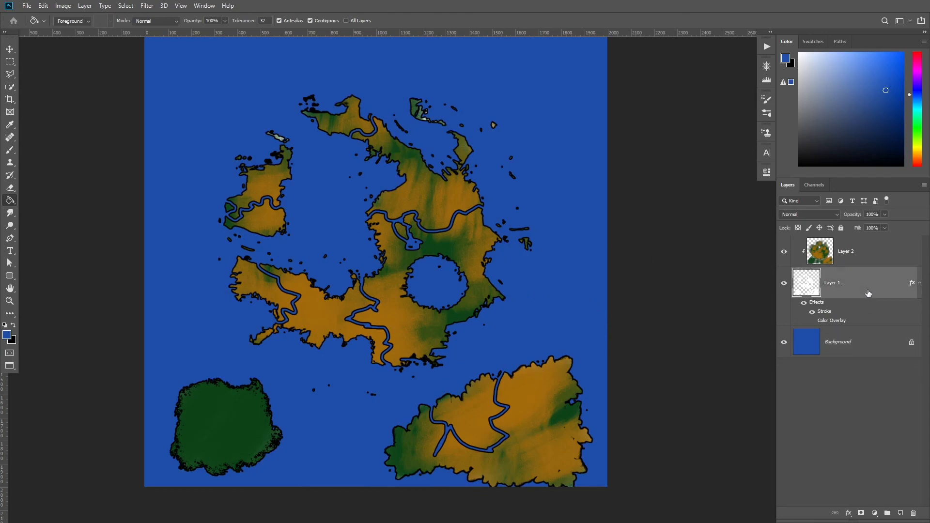
pyautogui.doubleClick(861, 284)
pyautogui.moveTo(745, 79)
pyautogui.mouseDown()
pyautogui.moveTo(556, 78)
pyautogui.moveTo(707, 68)
pyautogui.moveTo(622, 65)
pyautogui.moveTo(746, 74)
pyautogui.mouseUp()
pyautogui.click(479, 147)
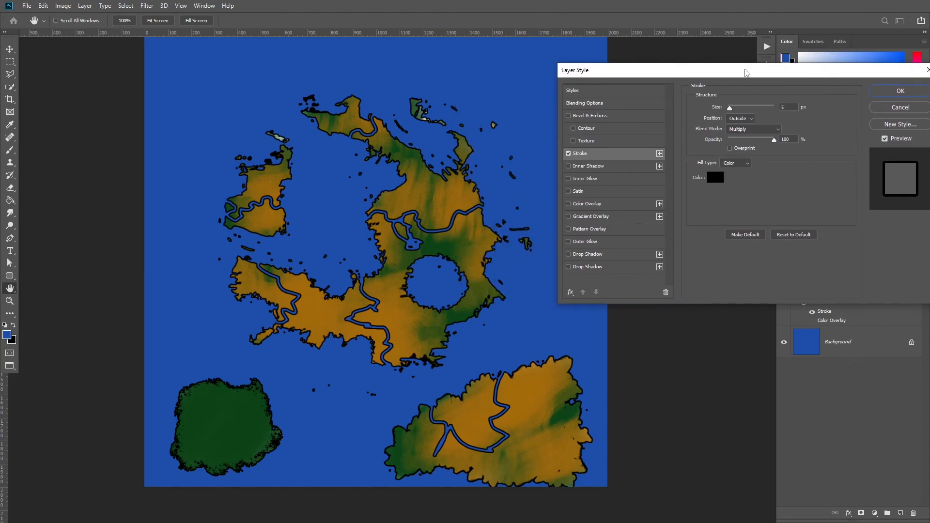
pyautogui.click(716, 179)
pyautogui.click(596, 178)
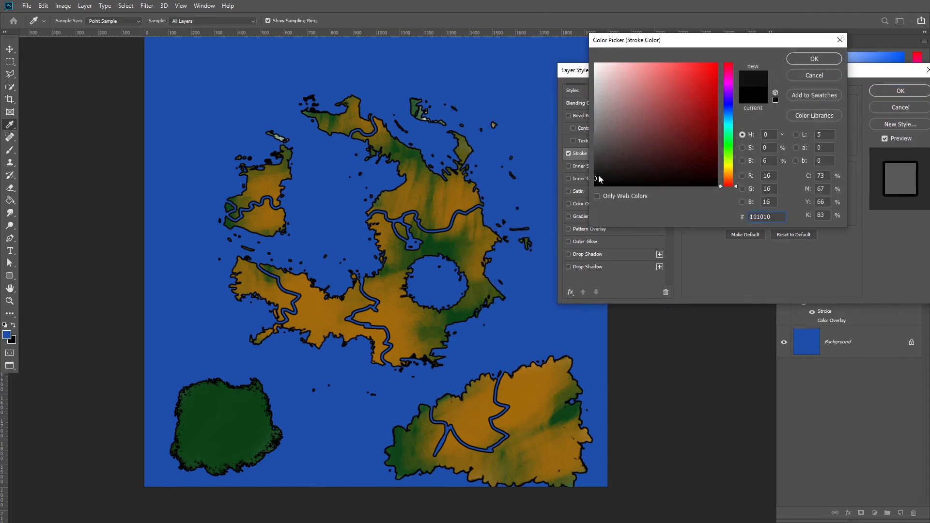
pyautogui.click(702, 100)
pyautogui.moveTo(702, 100); pyautogui.dragTo(594, 63)
pyautogui.moveTo(630, 149); pyautogui.dragTo(594, 164)
pyautogui.click(811, 61)
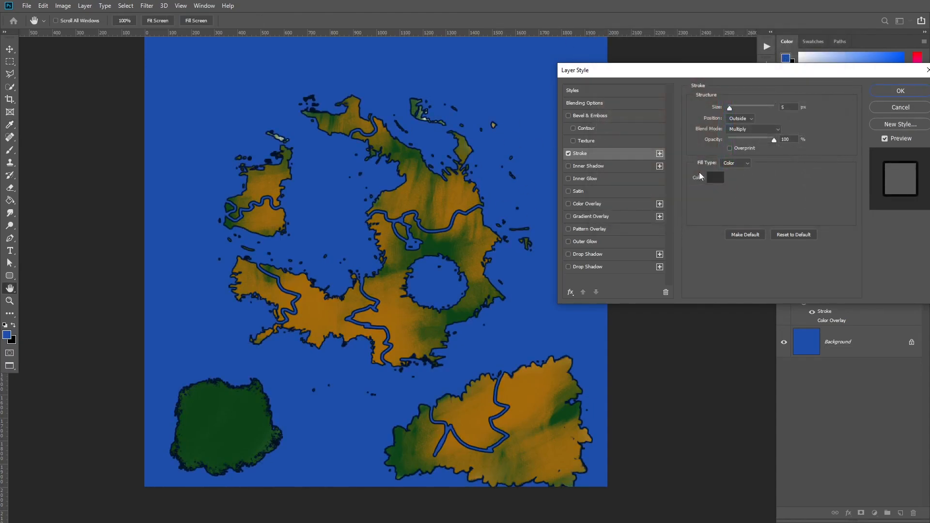
# Set the stroke blend mode to Normal and its color to 1e1e1e, and apply the layer style.
pyautogui.click(742, 129)
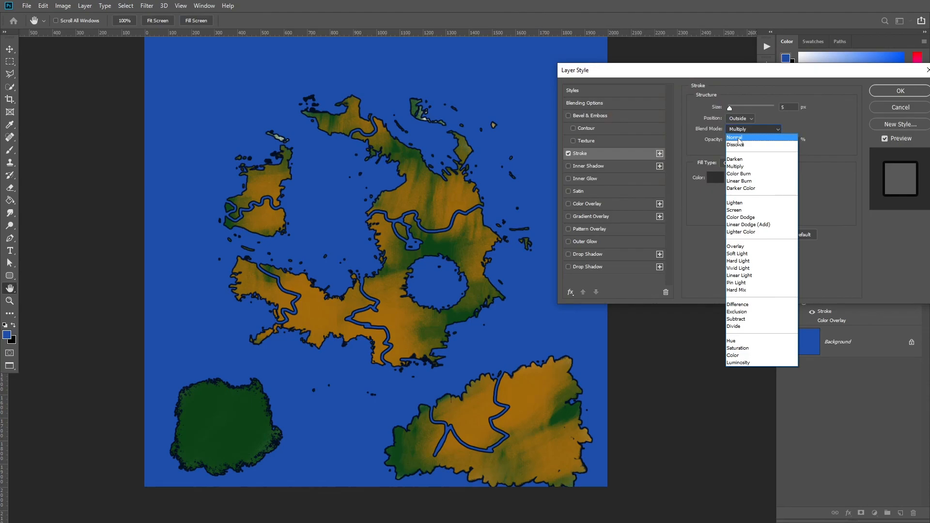
pyautogui.click(738, 138)
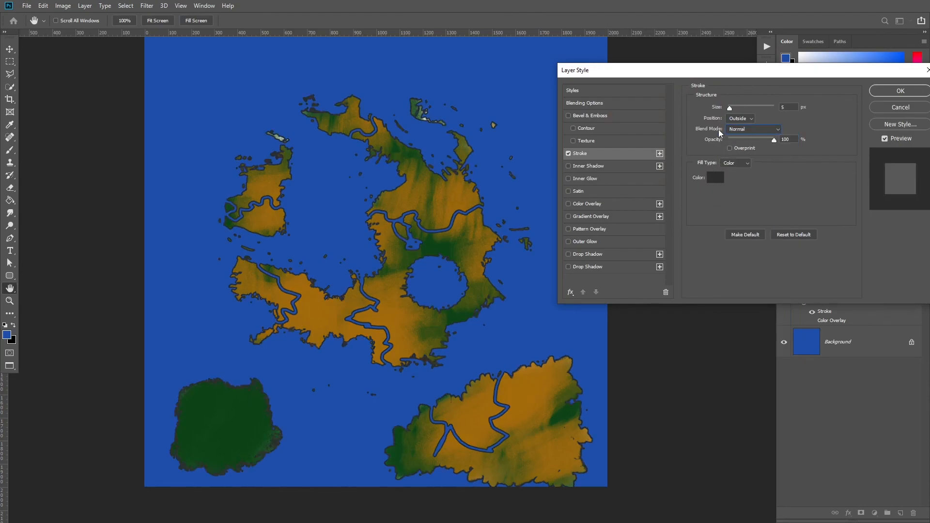
pyautogui.click(713, 178)
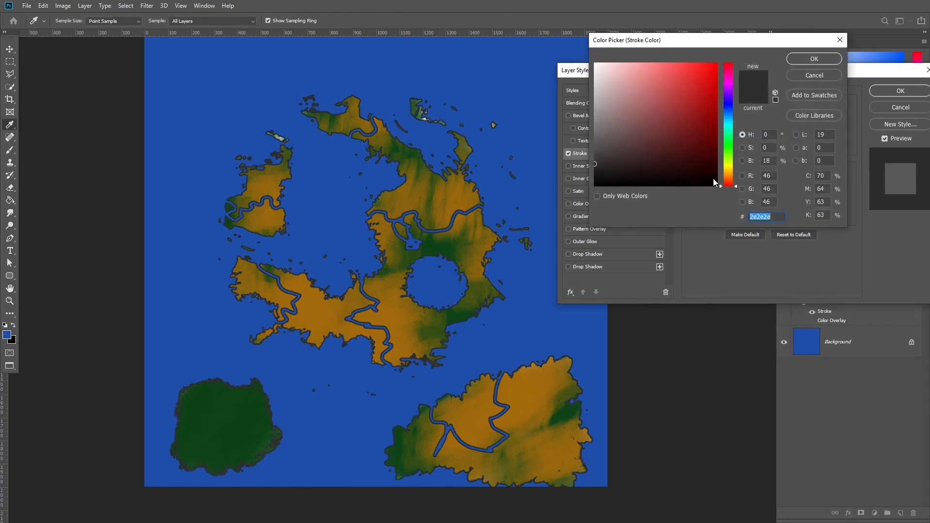
pyautogui.moveTo(618, 123)
pyautogui.mouseDown()
pyautogui.moveTo(576, 145)
pyautogui.moveTo(535, 26)
pyautogui.moveTo(643, 108)
pyautogui.moveTo(550, 106)
pyautogui.moveTo(654, 115)
pyautogui.moveTo(661, 103)
pyautogui.moveTo(697, 127)
pyautogui.moveTo(614, 164)
pyautogui.moveTo(633, 154)
pyautogui.moveTo(600, 101)
pyautogui.moveTo(622, 162)
pyautogui.moveTo(557, 171)
pyautogui.moveTo(548, 181)
pyautogui.moveTo(549, 172)
pyautogui.mouseUp()
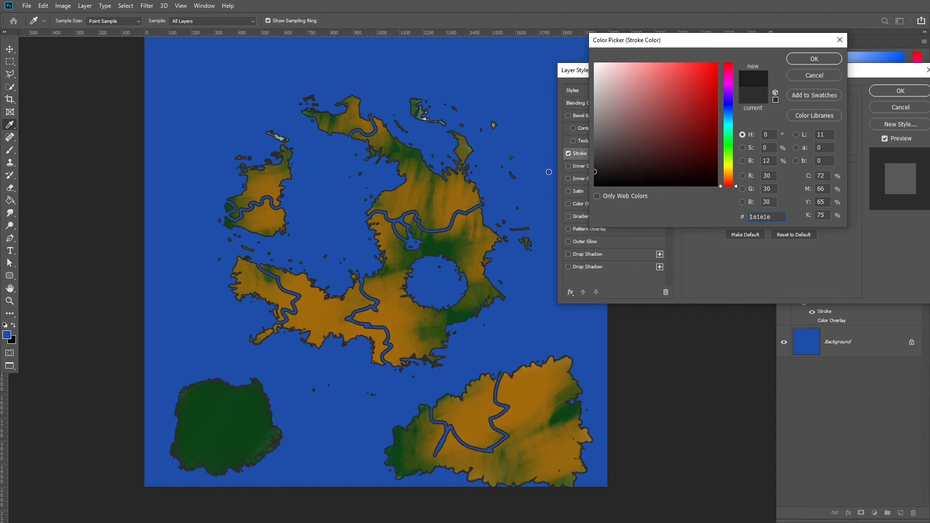
pyautogui.click(801, 61)
pyautogui.click(899, 90)
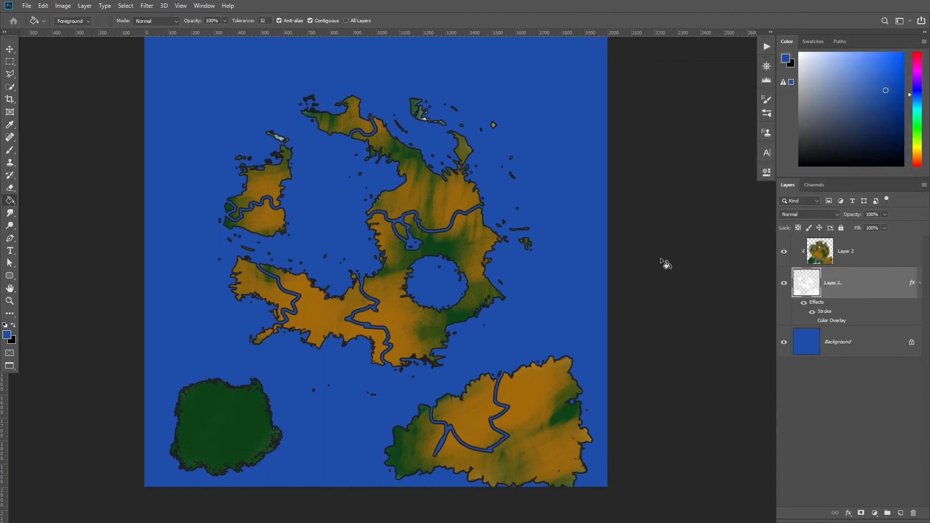
# Create a new layer named City above the clipped paint layer.
pyautogui.click(822, 251)
pyautogui.press('b')
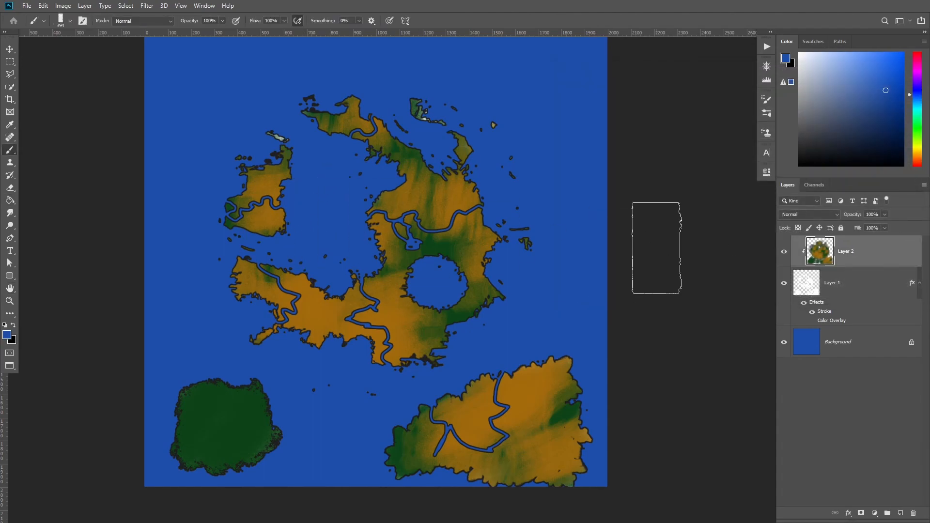
pyautogui.hotkey('ctrl', 'shift', 'n')
pyautogui.press('Return')
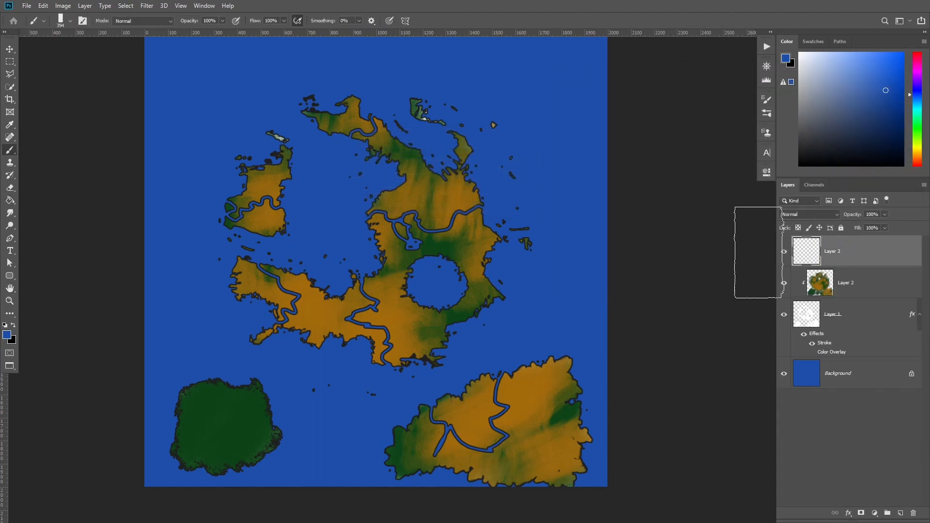
pyautogui.write('City')
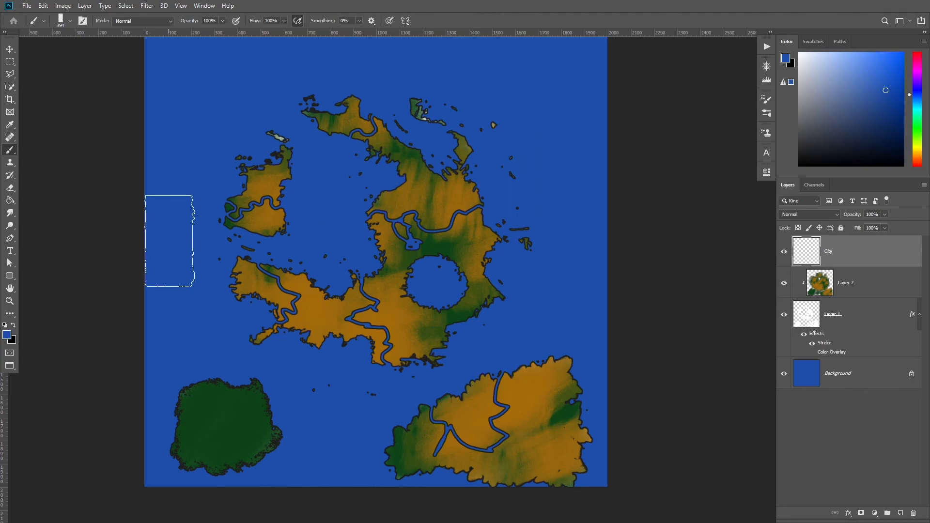
# Select the Hard Round brush and set its diameter to about 13 px.
pyautogui.rightClick(332, 242)
pyautogui.moveTo(570, 408); pyautogui.dragTo(585, 285)
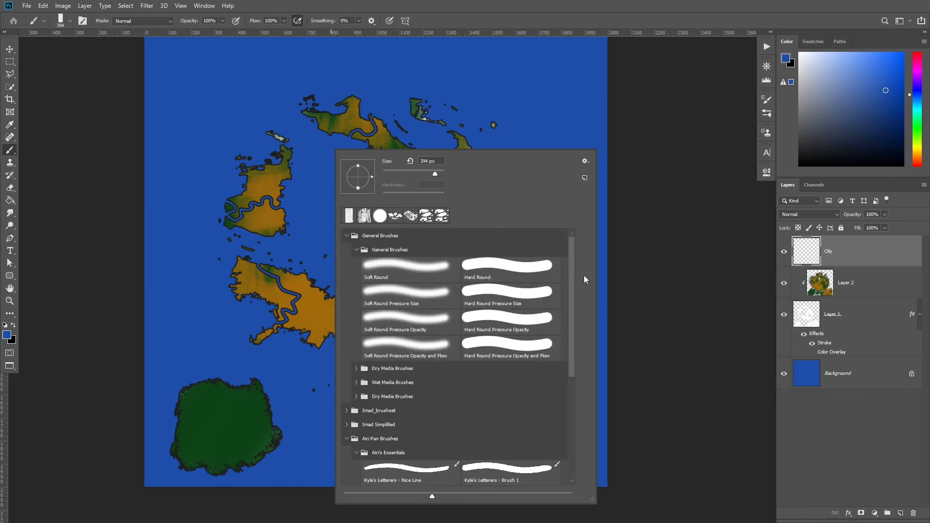
pyautogui.click(485, 269)
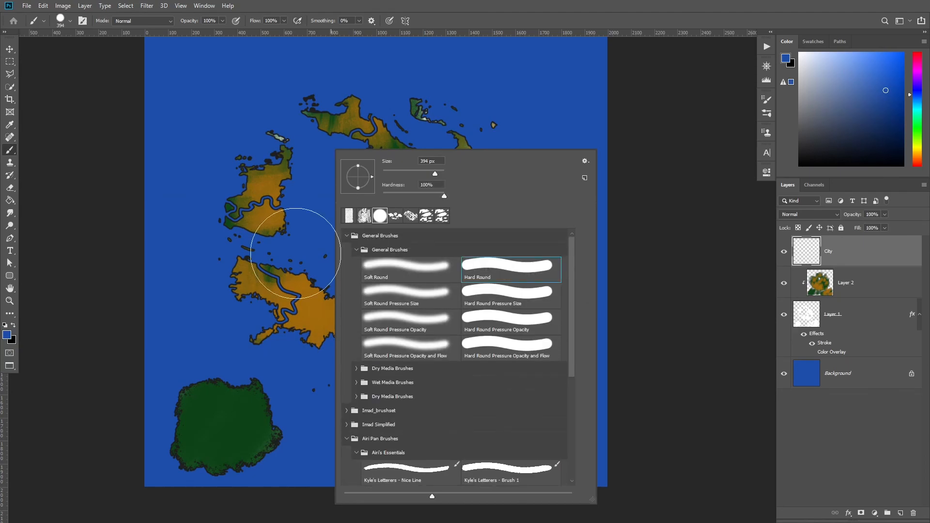
pyautogui.moveTo(270, 187); pyautogui.dragTo(225, 190)
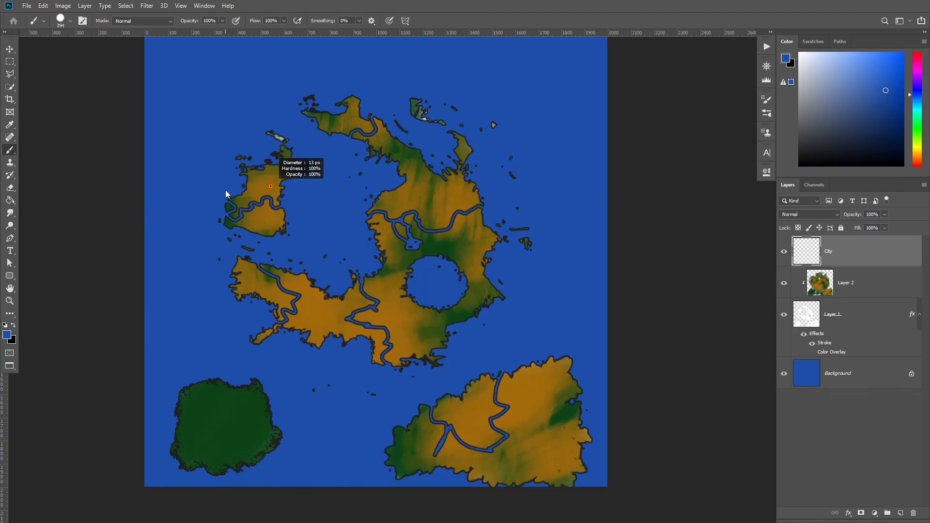
# Add a Stroke layer style to the City layer.
pyautogui.moveTo(414, 192)
pyautogui.mouseDown()
pyautogui.moveTo(481, 187)
pyautogui.moveTo(389, 204)
pyautogui.moveTo(490, 222)
pyautogui.moveTo(338, 181)
pyautogui.mouseUp()
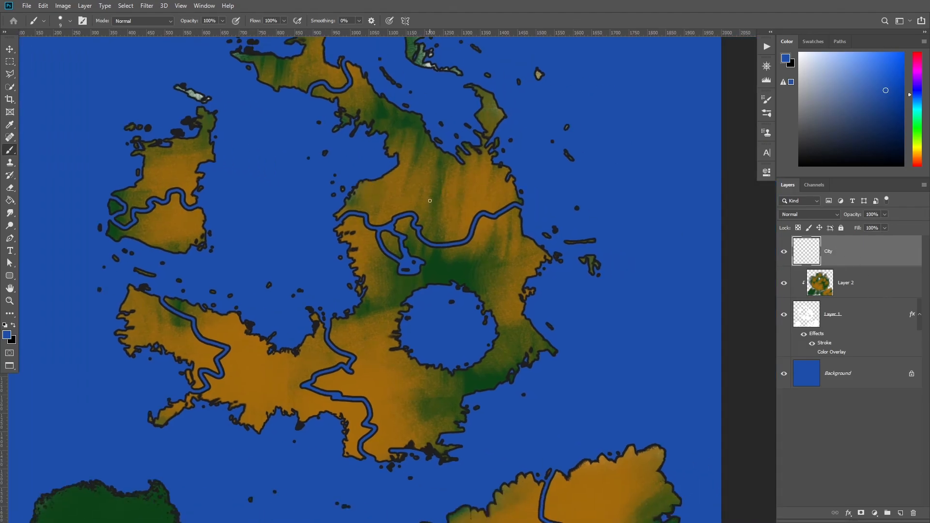
pyautogui.doubleClick(861, 256)
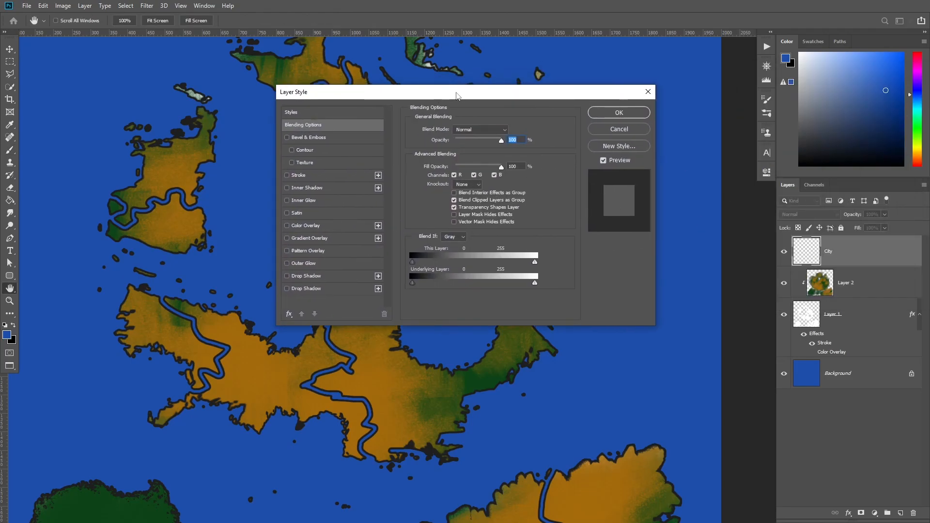
pyautogui.moveTo(456, 95); pyautogui.dragTo(525, 99)
pyautogui.click(367, 179)
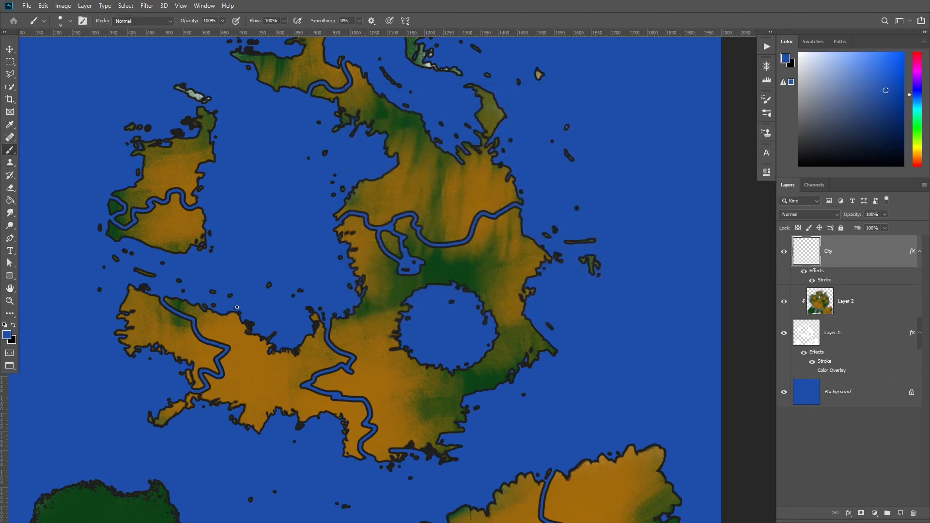
# Set the foreground color to red and paint small city dots across the landmasses, plus one larger red dot on the central landmass.
pyautogui.press('d')
pyautogui.press('x')
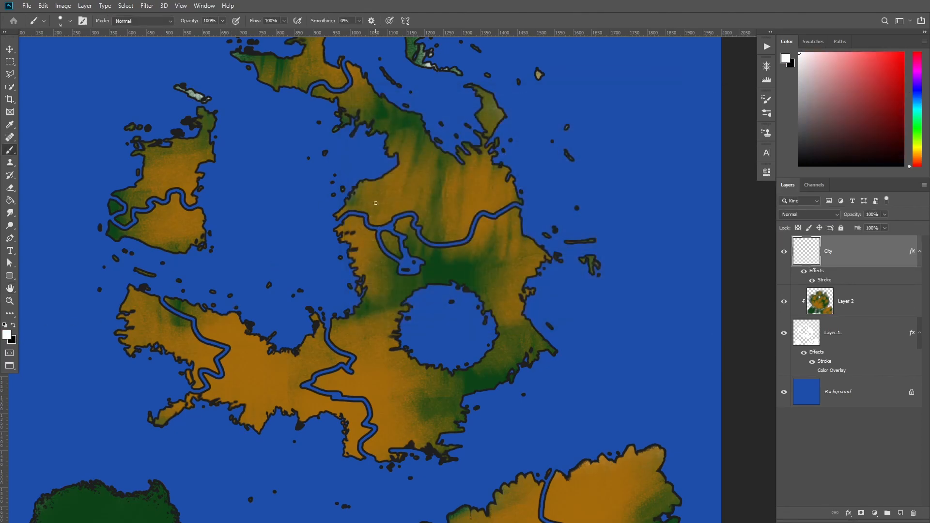
pyautogui.moveTo(882, 64); pyautogui.dragTo(881, 36)
pyautogui.scroll(2, 382, 241)
pyautogui.click(424, 225)
pyautogui.click(587, 350)
pyautogui.moveTo(552, 396); pyautogui.dragTo(415, 159)
pyautogui.click(302, 372)
pyautogui.moveTo(250, 249); pyautogui.dragTo(481, 234)
pyautogui.click(340, 343)
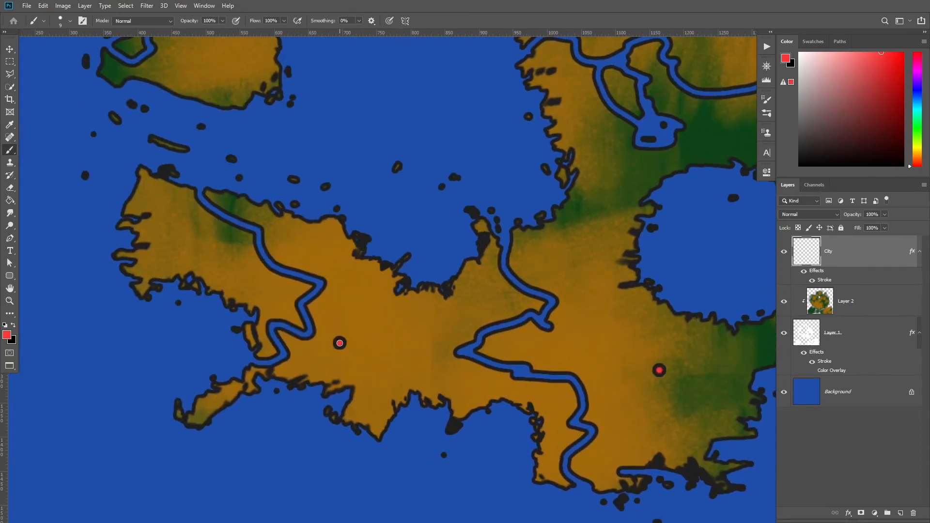
pyautogui.moveTo(342, 173); pyautogui.dragTo(455, 371)
pyautogui.click(334, 256)
pyautogui.moveTo(393, 148); pyautogui.dragTo(388, 263)
pyautogui.moveTo(636, 198); pyautogui.dragTo(525, 328)
pyautogui.click(456, 226)
pyautogui.moveTo(610, 295); pyautogui.dragTo(568, 280)
pyautogui.moveTo(625, 341); pyautogui.dragTo(452, 198)
pyautogui.moveTo(455, 199)
pyautogui.mouseDown()
pyautogui.moveTo(500, 195)
pyautogui.moveTo(442, 200)
pyautogui.moveTo(442, 220)
pyautogui.moveTo(452, 211)
pyautogui.mouseUp()
pyautogui.click(453, 211)
pyautogui.moveTo(590, 274); pyautogui.dragTo(498, 285)
pyautogui.moveTo(547, 302); pyautogui.dragTo(543, 302)
pyautogui.moveTo(448, 274); pyautogui.dragTo(463, 275)
pyautogui.moveTo(460, 271); pyautogui.dragTo(439, 272)
# Switch the color to white and paint a large white dot on the eastern part of the central landmass.
pyautogui.moveTo(860, 73); pyautogui.dragTo(793, 40)
pyautogui.moveTo(470, 237); pyautogui.dragTo(476, 236)
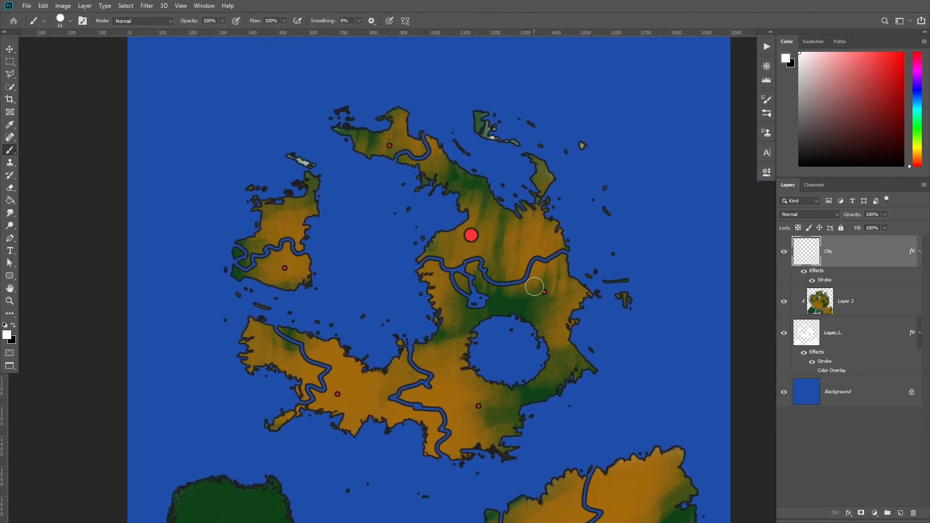
pyautogui.moveTo(545, 292); pyautogui.dragTo(542, 292)
pyautogui.click(542, 292)
pyautogui.moveTo(419, 306)
pyautogui.mouseDown()
pyautogui.moveTo(454, 305)
pyautogui.moveTo(413, 309)
pyautogui.mouseUp()
pyautogui.moveTo(615, 181); pyautogui.dragTo(626, 165)
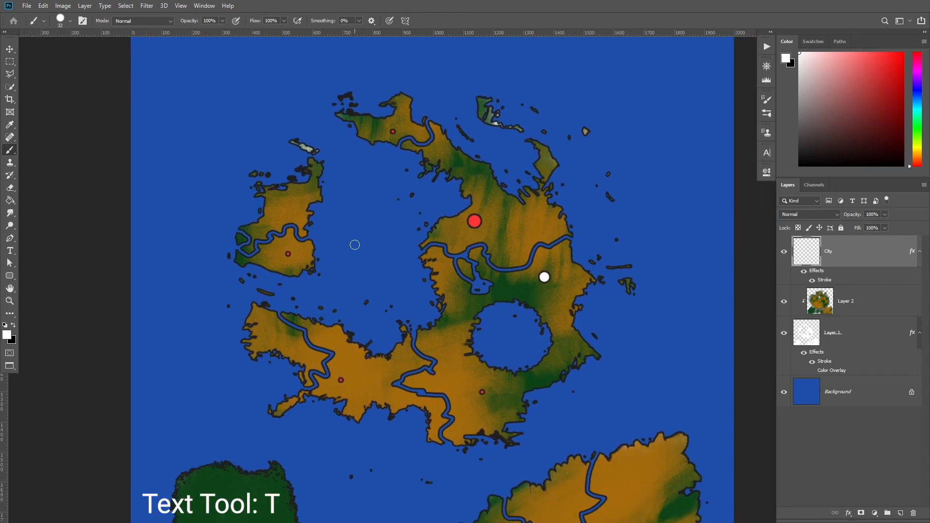
# Add a text label reading City 1 in the ocean west of the central landmass.
pyautogui.press('t')
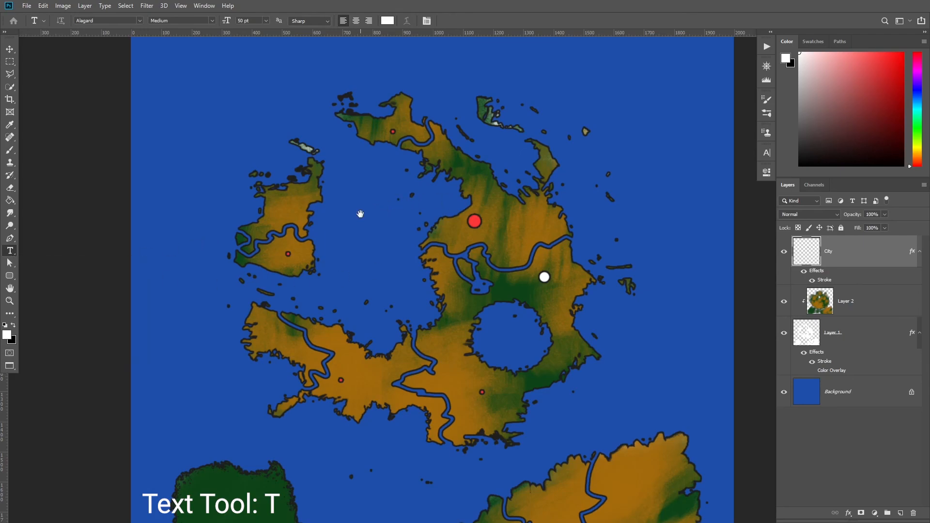
pyautogui.moveTo(360, 214); pyautogui.dragTo(345, 216)
pyautogui.click(324, 235)
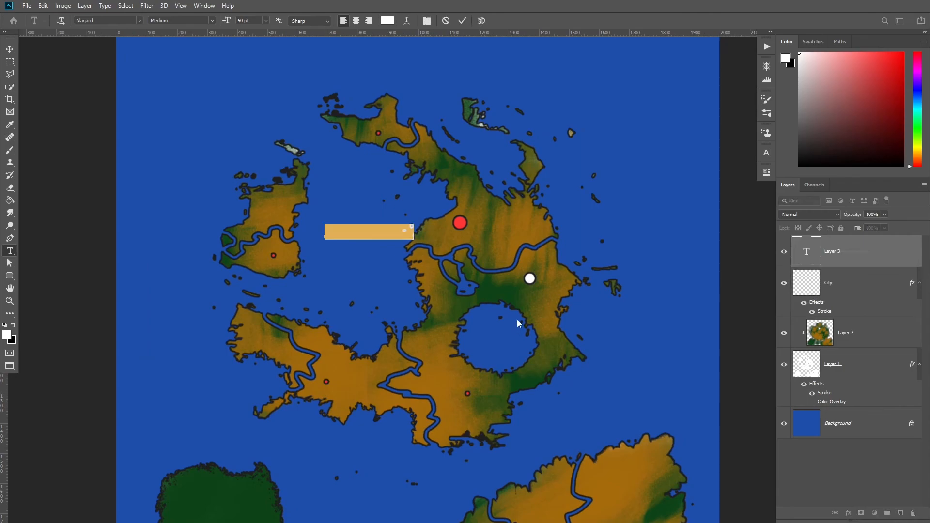
pyautogui.write('City 1')
pyautogui.hotkey('ctrl', 'Return')
pyautogui.press('v')
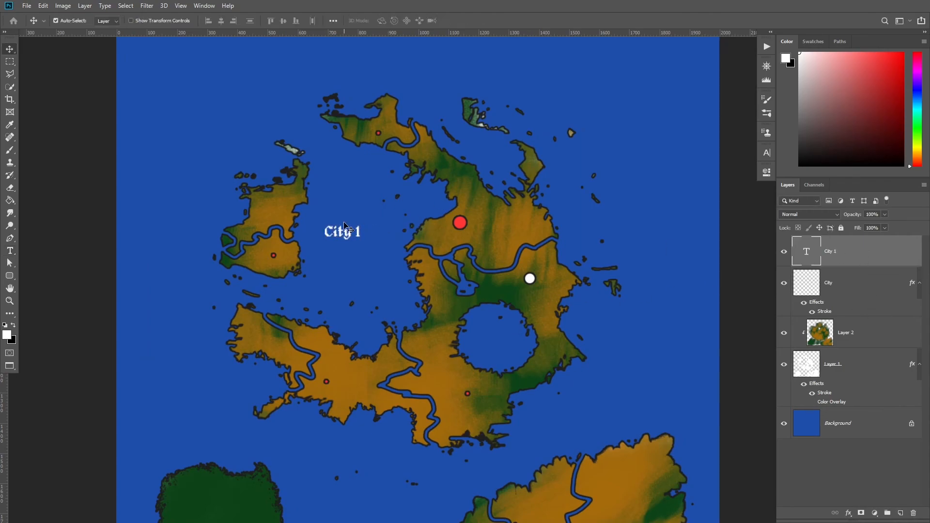
# Position the City 1 label above the western island's dot and duplicate it above each other city dot.
pyautogui.moveTo(338, 238); pyautogui.dragTo(273, 248)
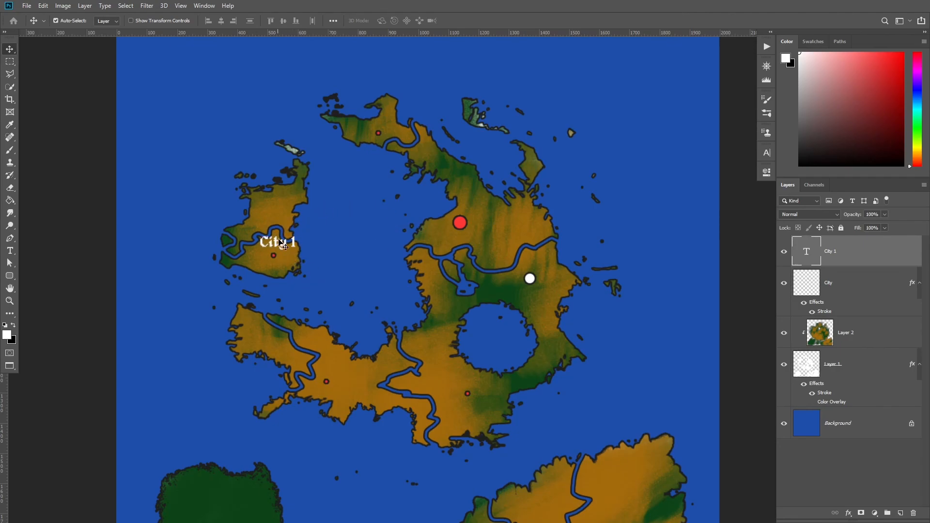
pyautogui.moveTo(406, 251); pyautogui.dragTo(385, 236)
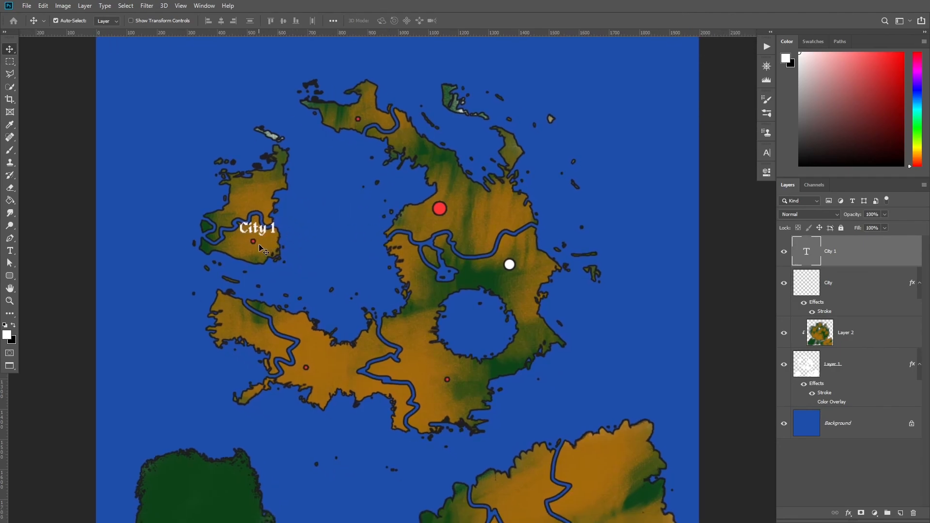
pyautogui.scroll(1, 290, 253)
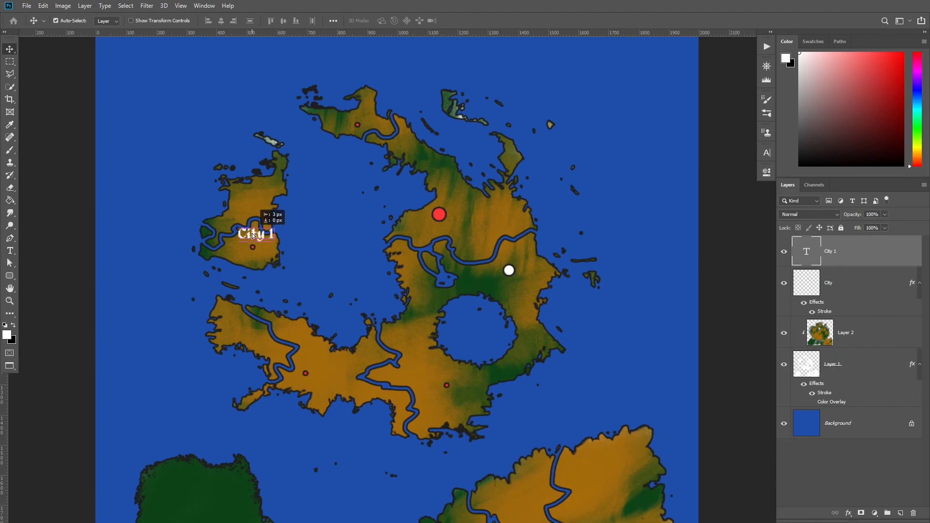
pyautogui.scroll(3, 359, 247)
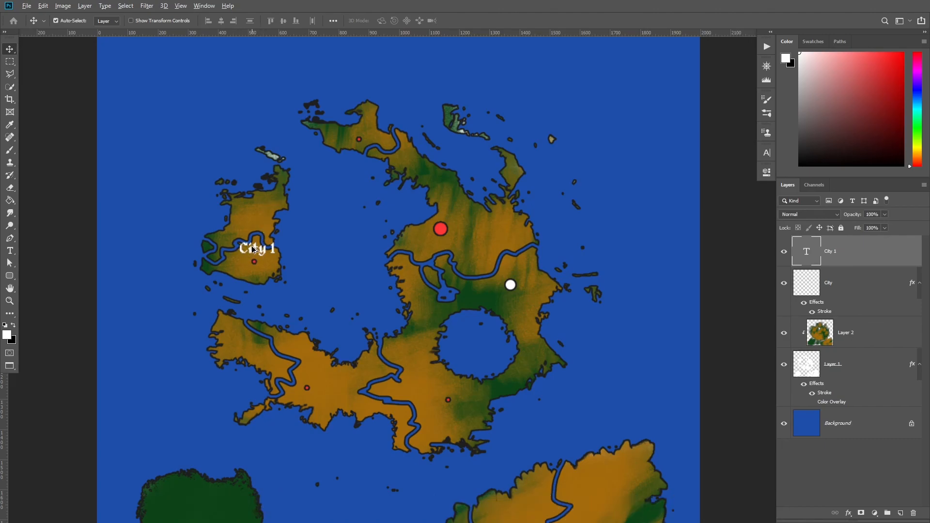
pyautogui.moveTo(256, 252); pyautogui.dragTo(312, 374)
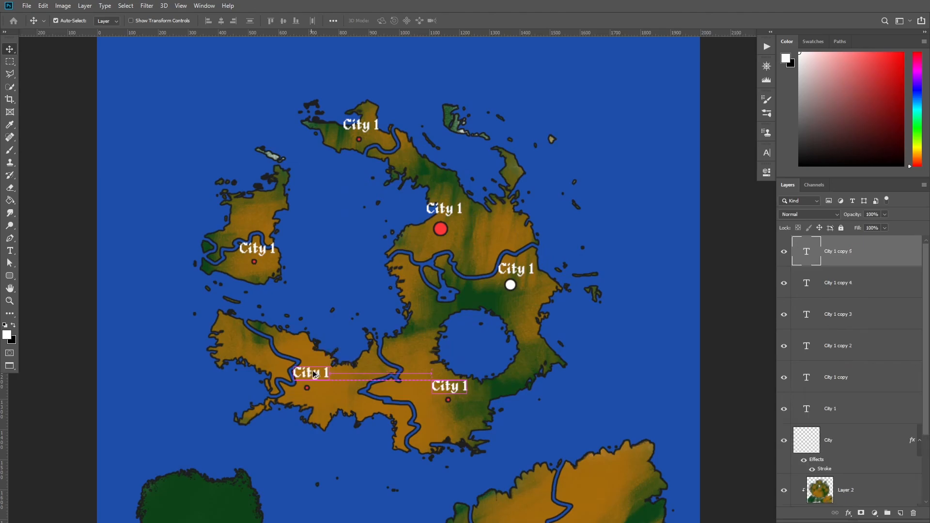
# Edit the northern island's label text to read City 2.
pyautogui.click(10, 251)
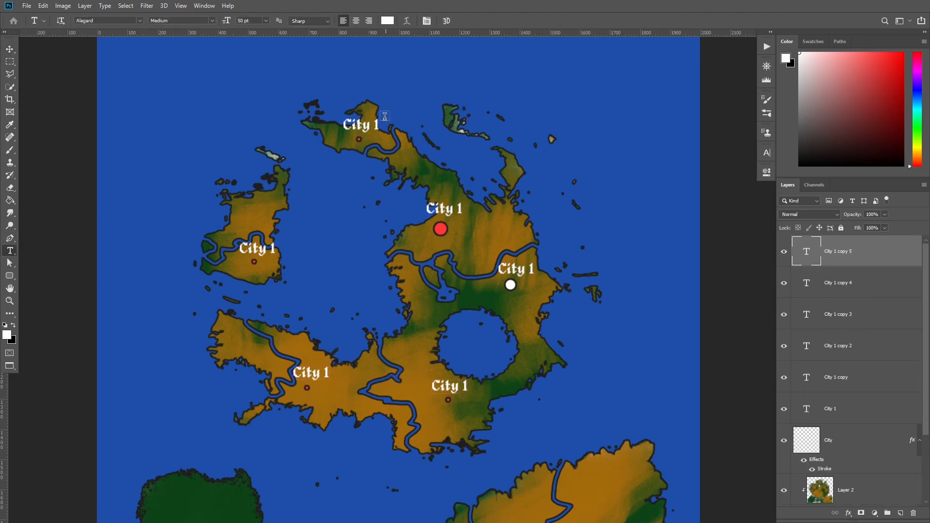
pyautogui.click(360, 125)
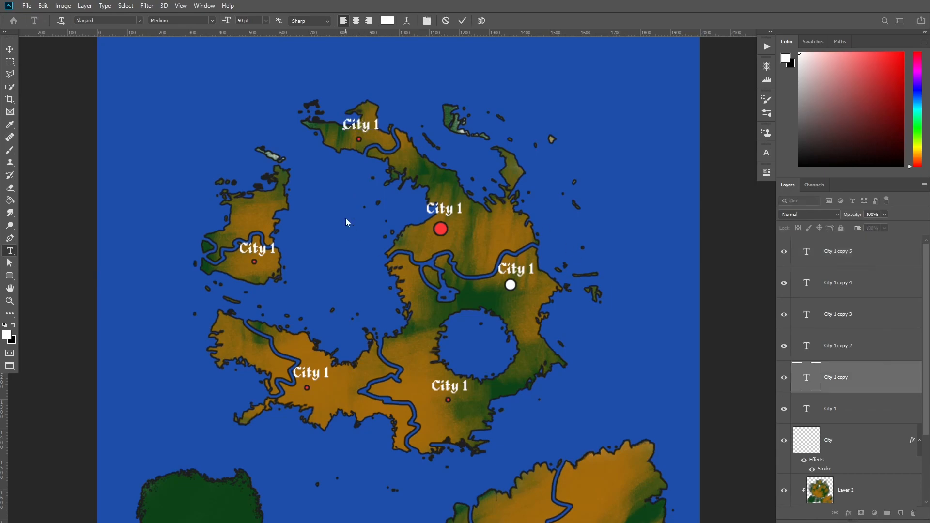
pyautogui.hotkey('ctrl', 'a')
pyautogui.hotkey('ctrl', 'Return')
pyautogui.press('b')
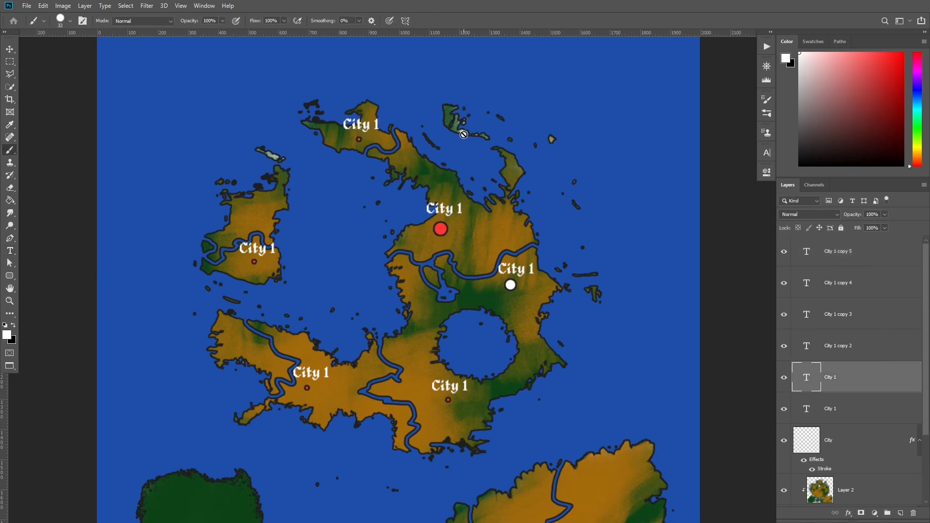
pyautogui.press('t')
pyautogui.click(377, 124)
pyautogui.press('BackSpace')
pyautogui.write('2')
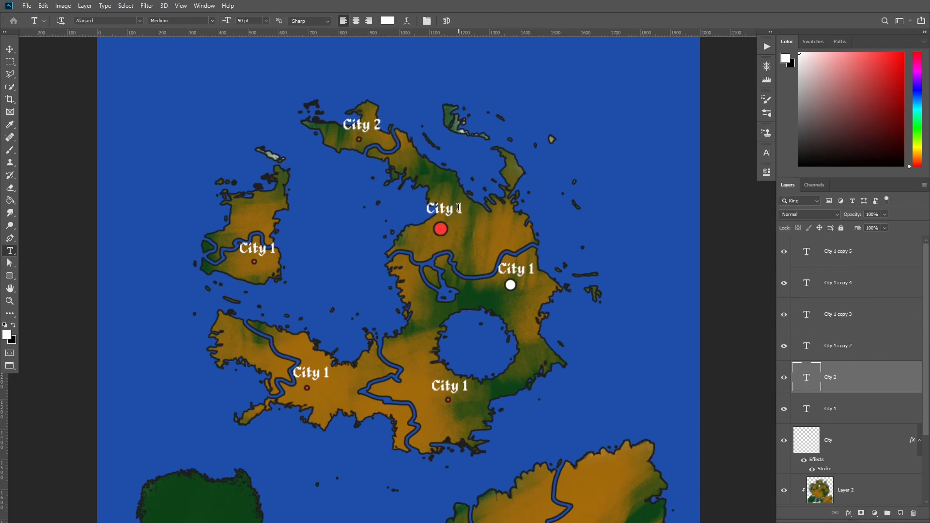
# Change the labels by the large red dot and the white dot to City 3 and City 4.
pyautogui.click(462, 210)
pyautogui.press('BackSpace')
pyautogui.write('3')
pyautogui.click(533, 270)
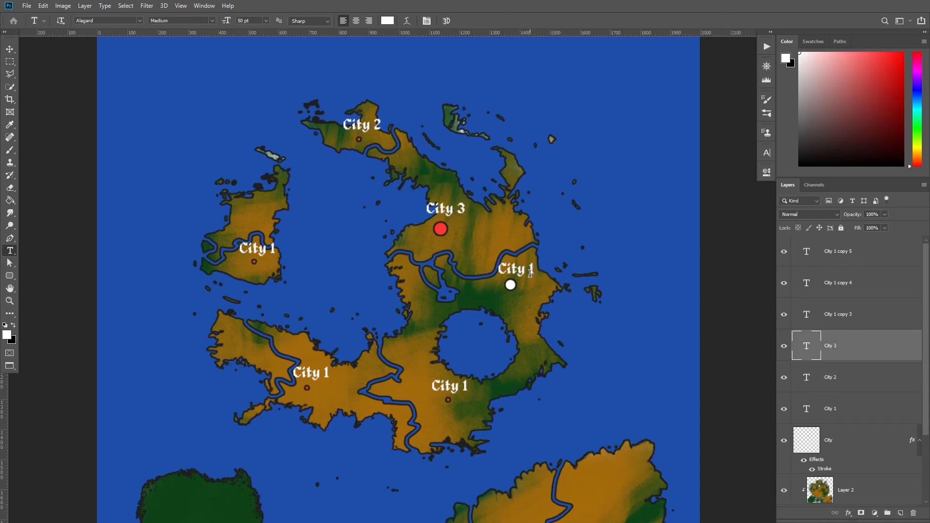
pyautogui.press('BackSpace')
pyautogui.write('4')
pyautogui.hotkey('ctrl', 'Return')
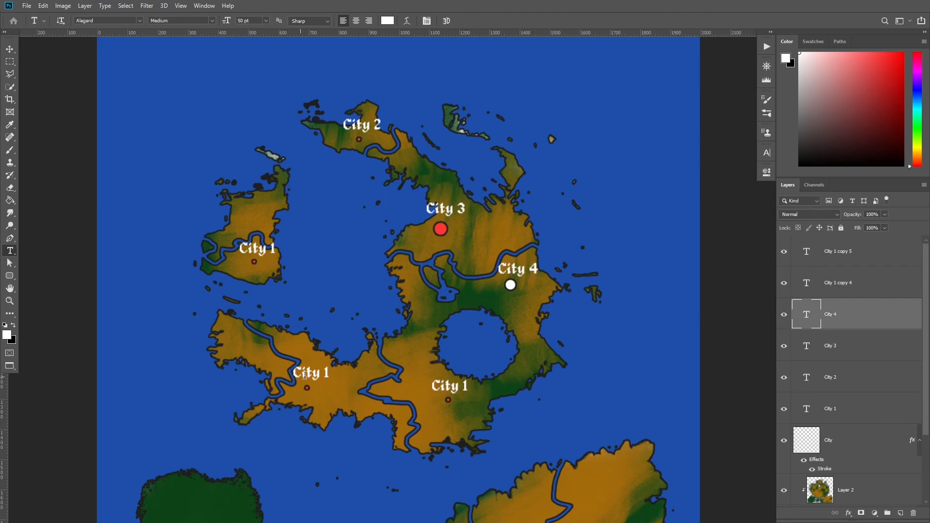
# Change the two southern labels on the central landmass to City 5 and City 6.
pyautogui.click(328, 372)
pyautogui.press('BackSpace')
pyautogui.write('5')
pyautogui.hotkey('ctrl', 'Return')
pyautogui.click(464, 391)
pyautogui.press('BackSpace')
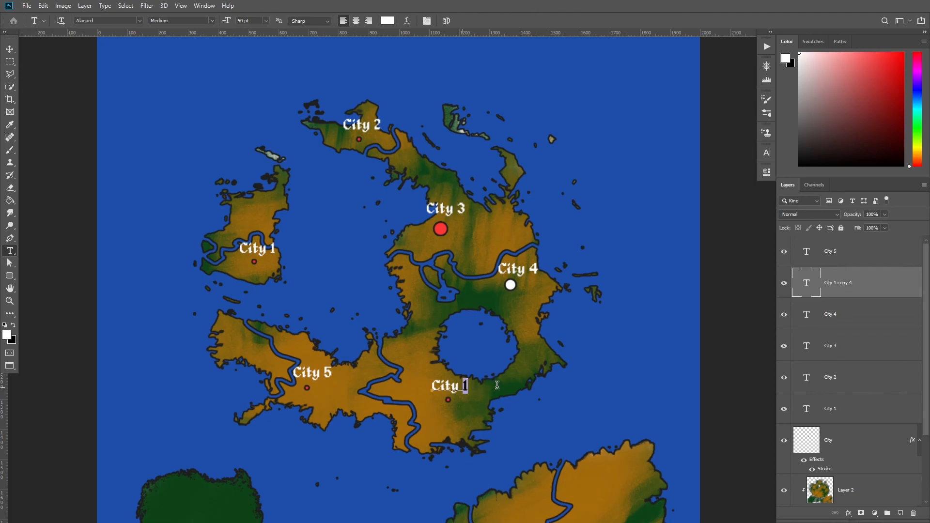
pyautogui.write('6')
pyautogui.click(864, 286)
pyautogui.press('v')
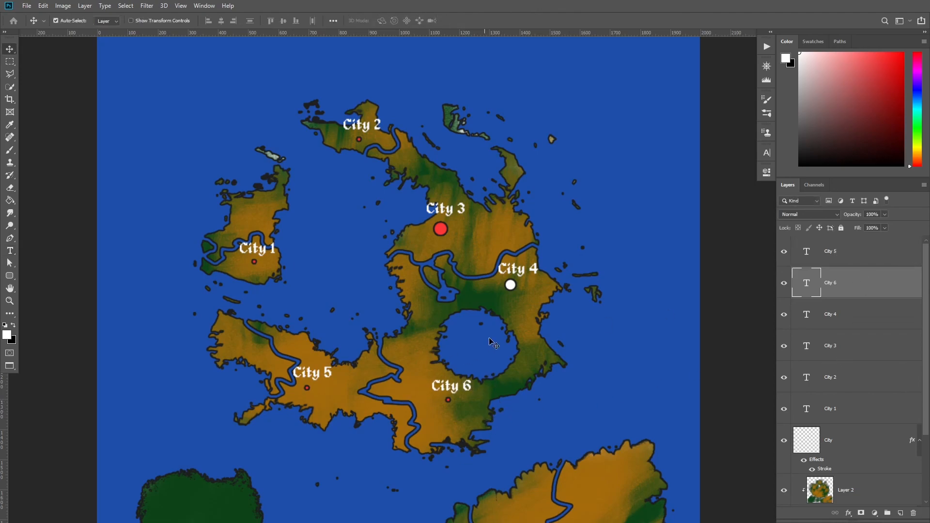
# Change the City 6 label's text color to a dark shade.
pyautogui.moveTo(512, 320); pyautogui.dragTo(494, 311)
pyautogui.press('t')
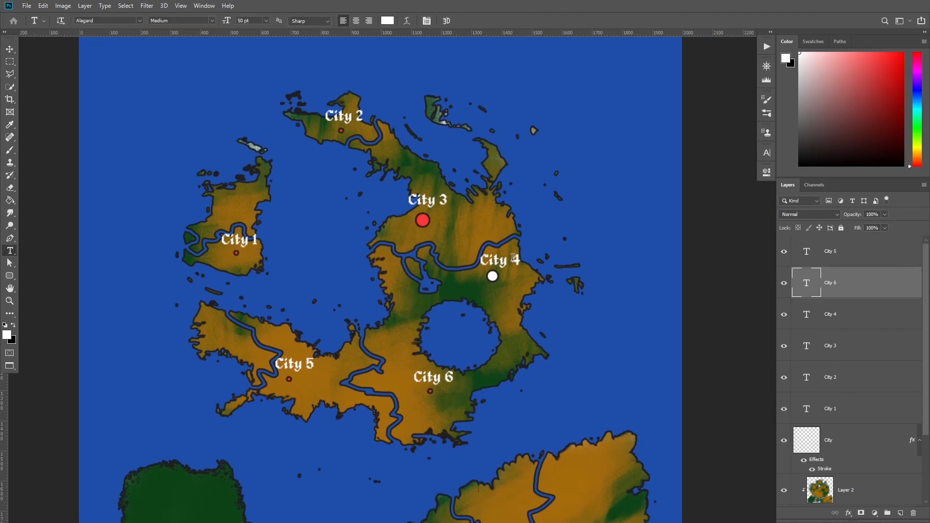
pyautogui.click(388, 21)
pyautogui.moveTo(657, 144); pyautogui.dragTo(705, 186)
pyautogui.click(825, 58)
pyautogui.moveTo(410, 263); pyautogui.dragTo(399, 228)
pyautogui.press('v')
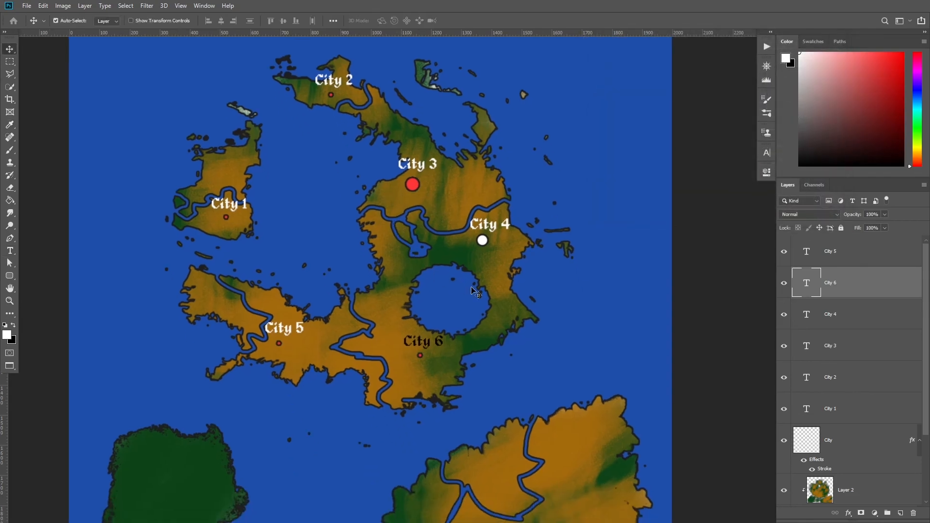
pyautogui.scroll(-3, 527, 279)
pyautogui.moveTo(457, 310); pyautogui.dragTo(413, 309)
pyautogui.scroll(4, 413, 269)
pyautogui.scroll(-2, 414, 268)
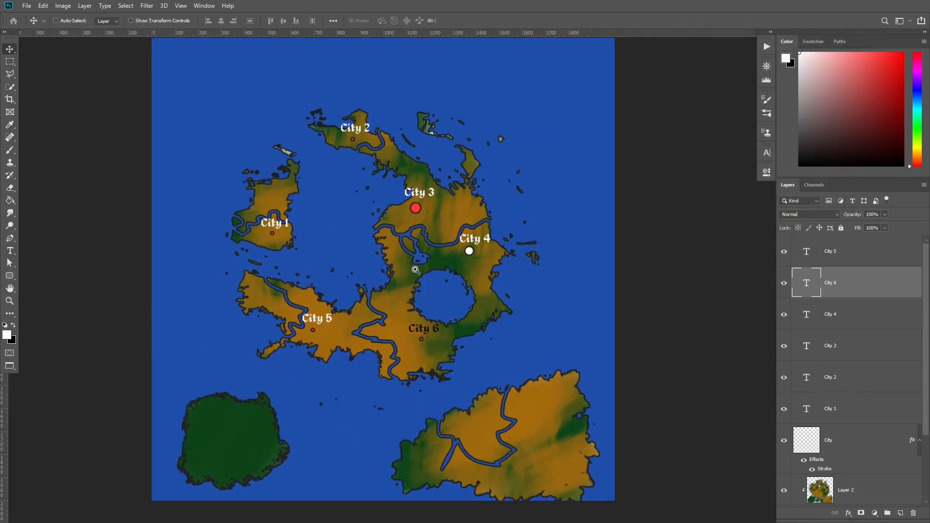
pyautogui.moveTo(443, 266); pyautogui.dragTo(421, 290)
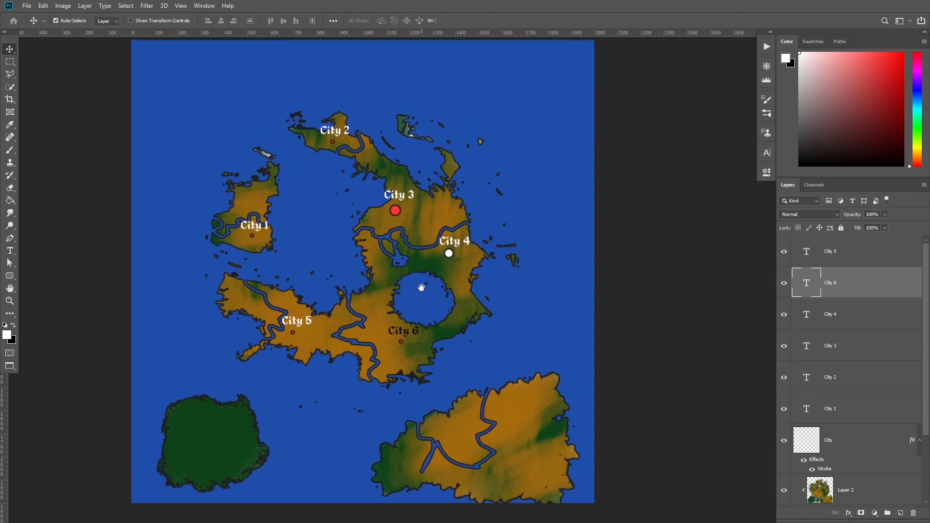